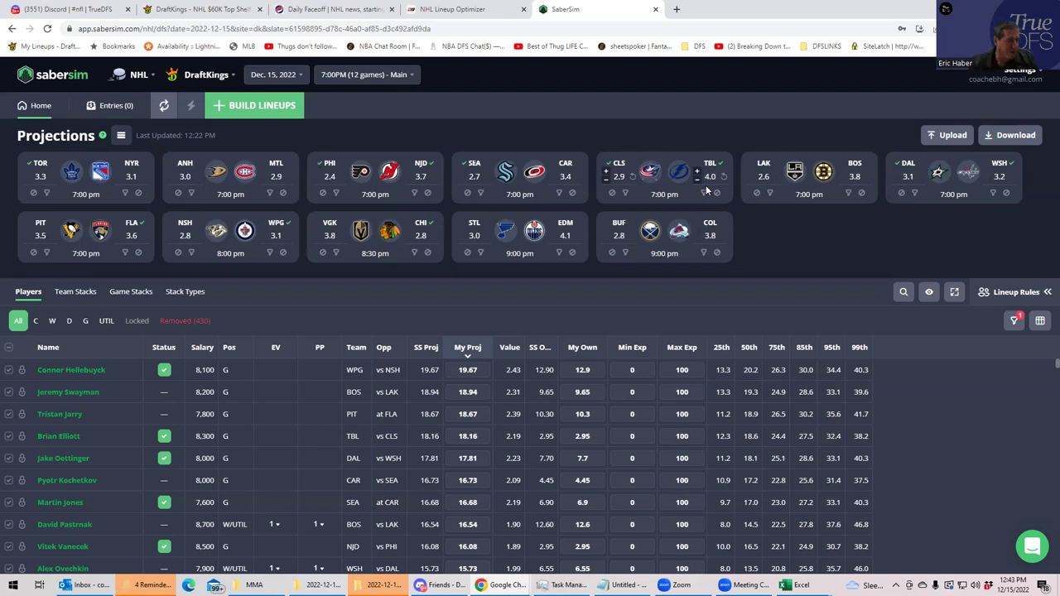
- Compare the implied goal totals of the slate's NHL teams across the DailyRoto optimizer, Daily Faceoff and SaberSim
left_click(444, 16)
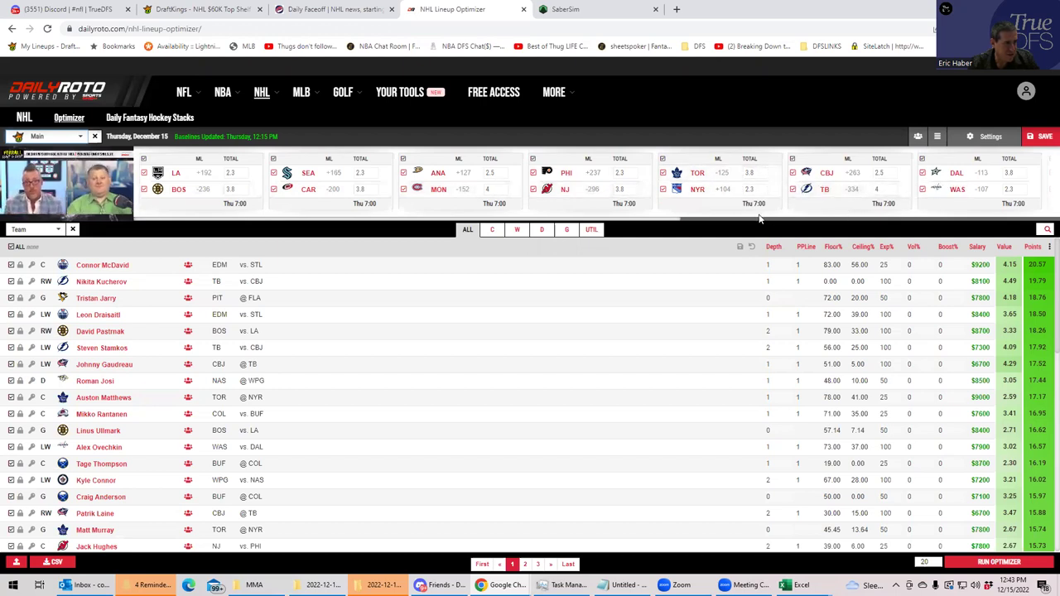
left_click_drag(666, 218, 1023, 218)
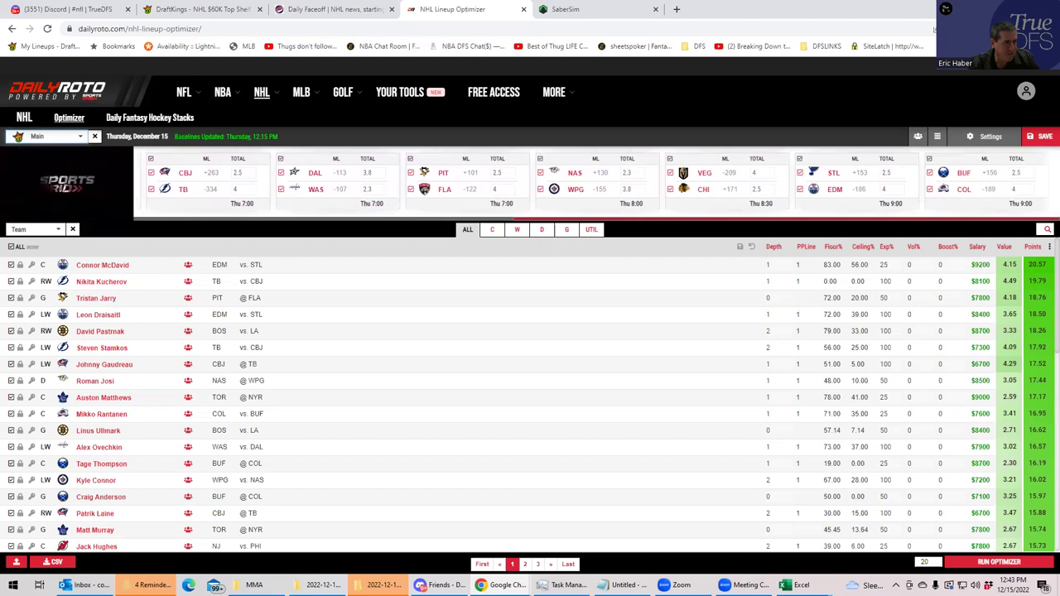
left_click(217, 220)
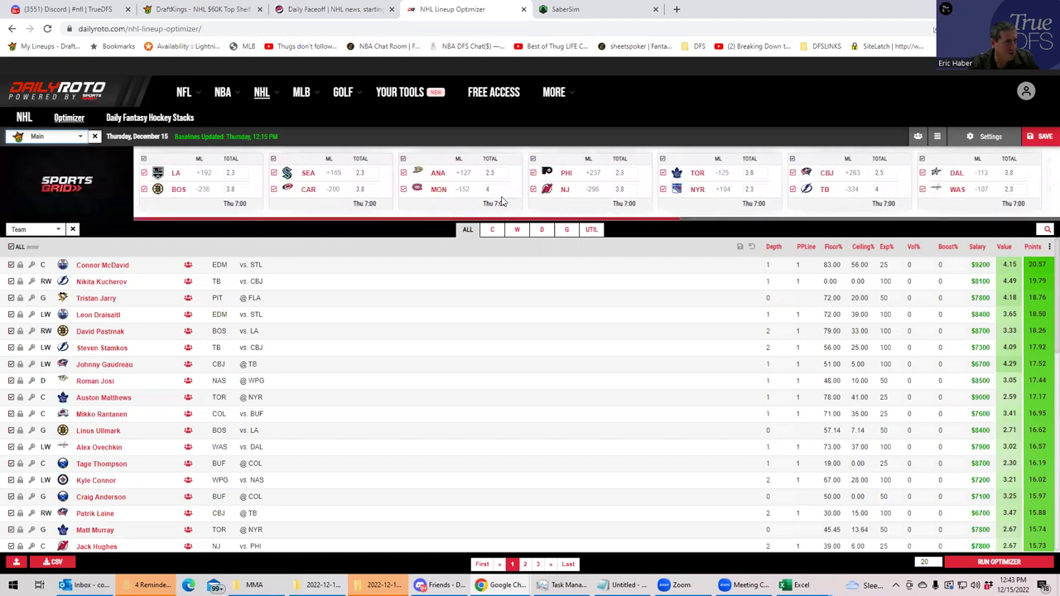
left_click(323, 9)
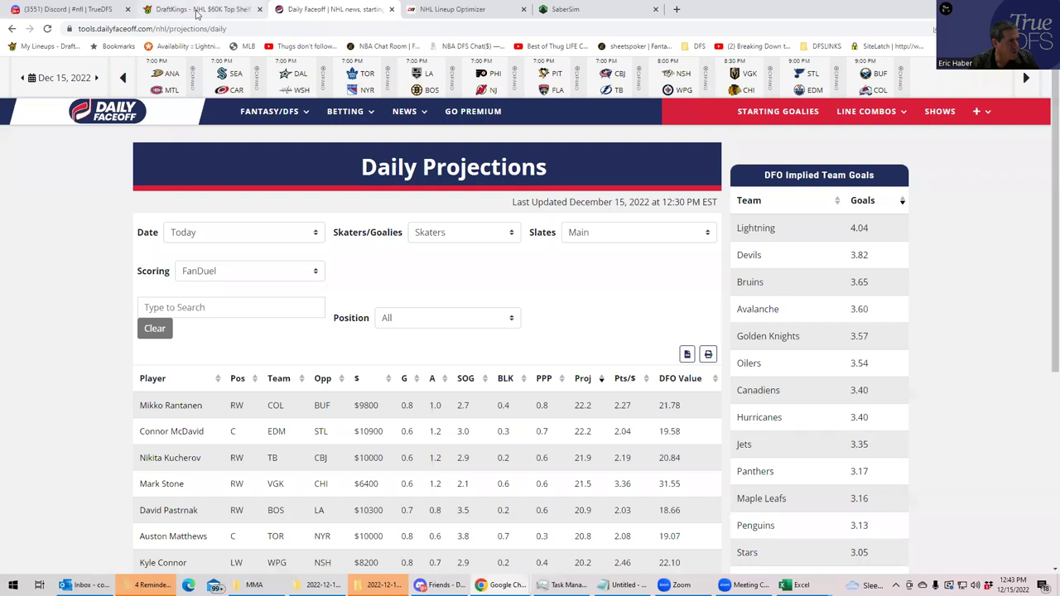
left_click(584, 10)
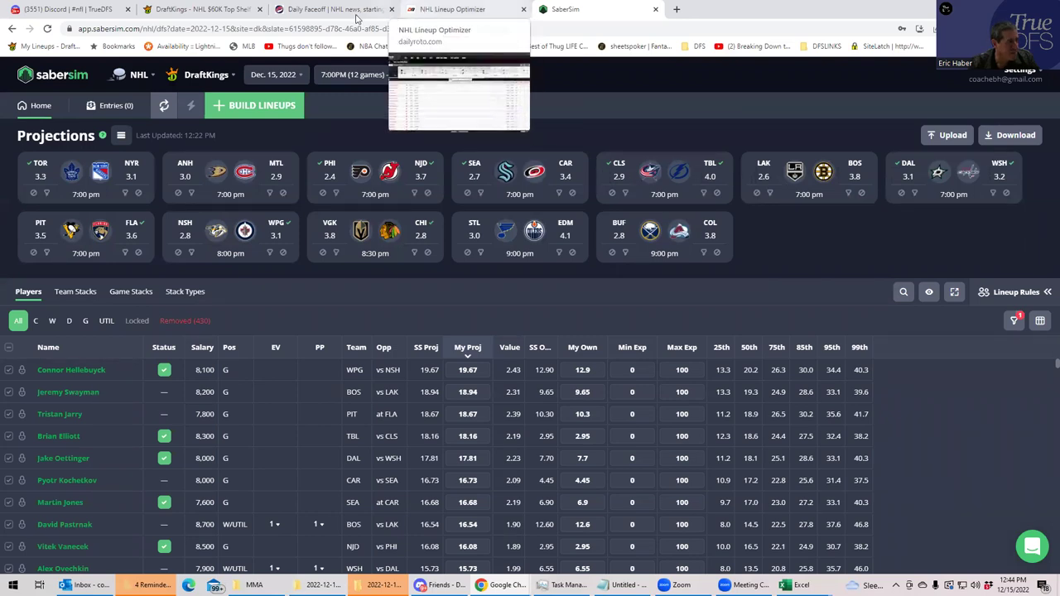
left_click(327, 9)
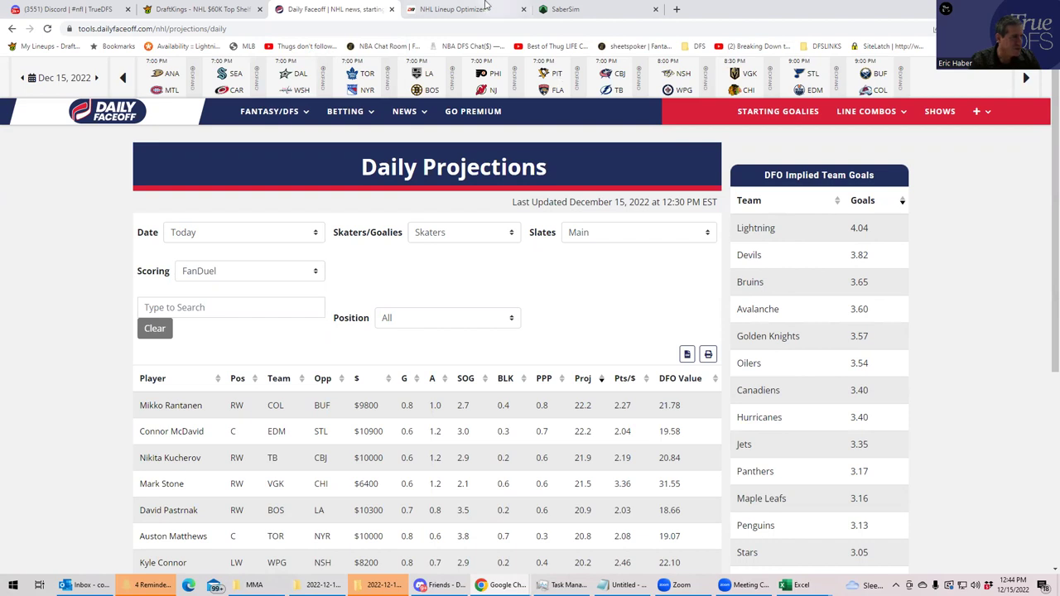
left_click(449, 9)
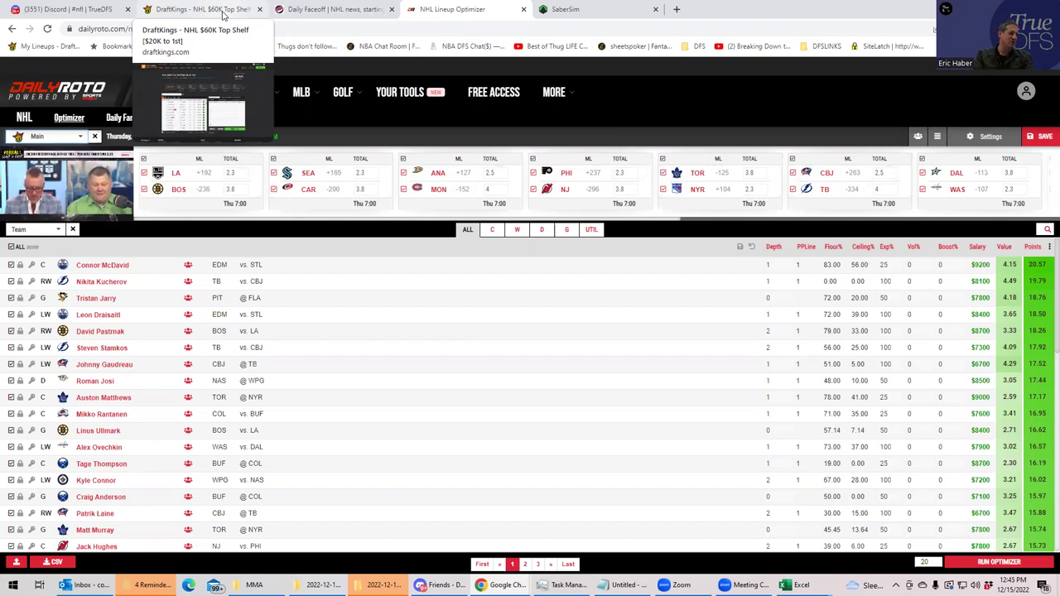
- Open the NHLDK_Proj workbook in Excel and examine which teams recur among the top Sheets Value Score players, including Vegas
left_click(797, 585)
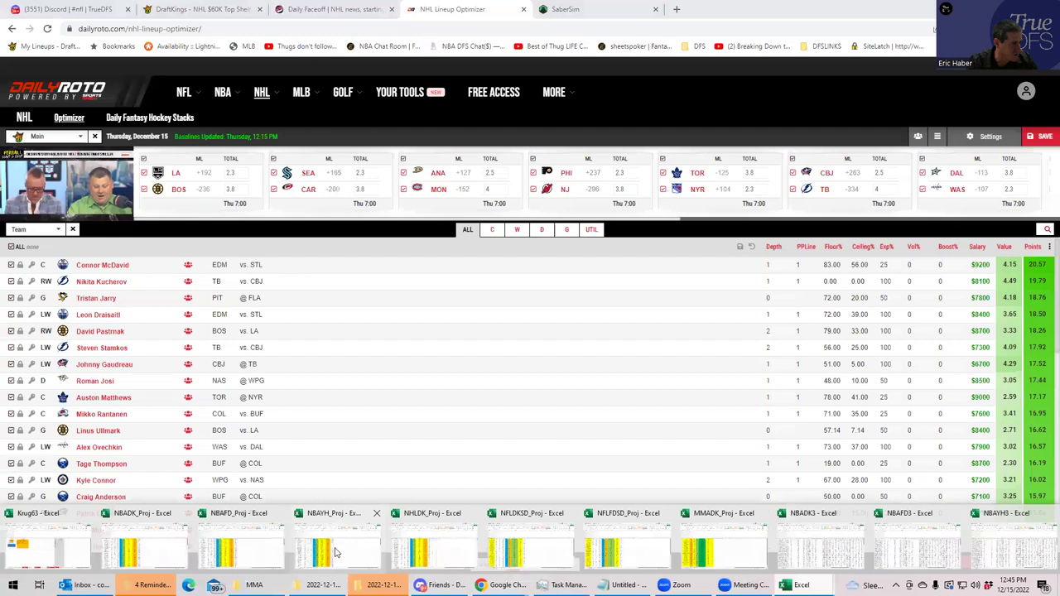
left_click(423, 551)
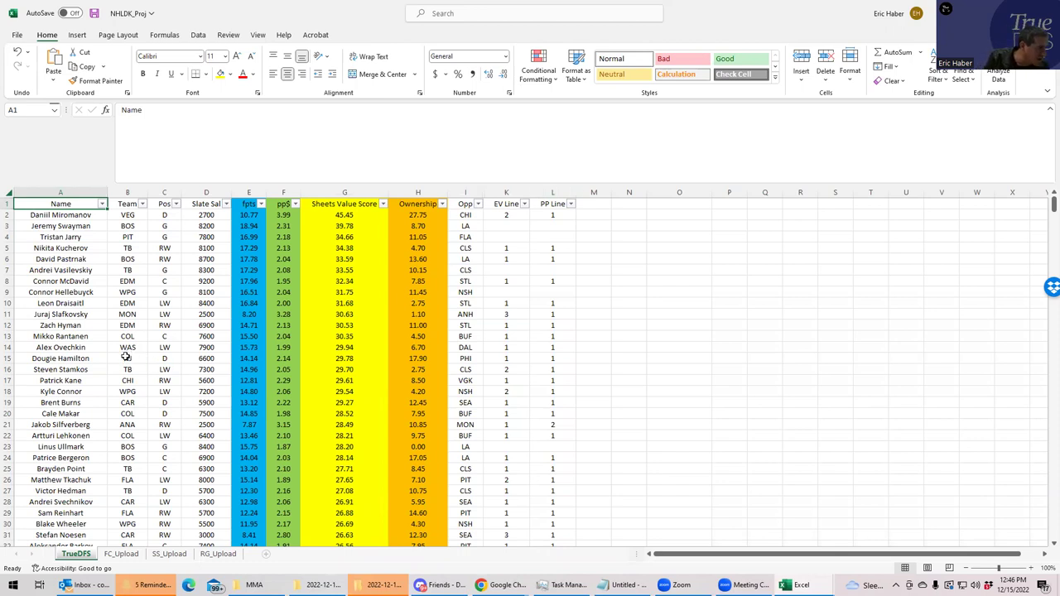
left_click(135, 416)
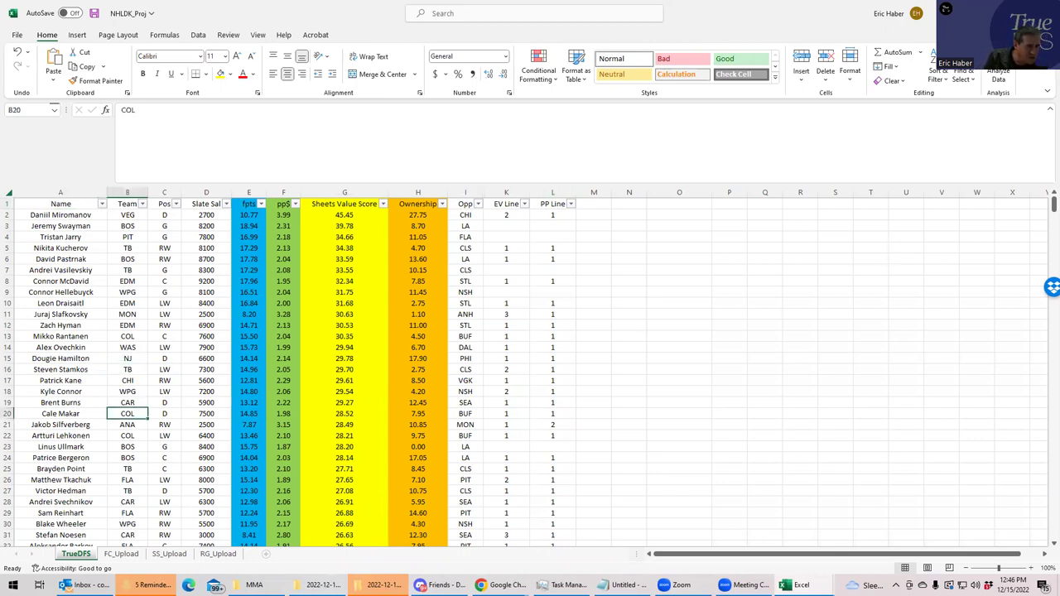
left_click_drag(1043, 205, 1046, 213)
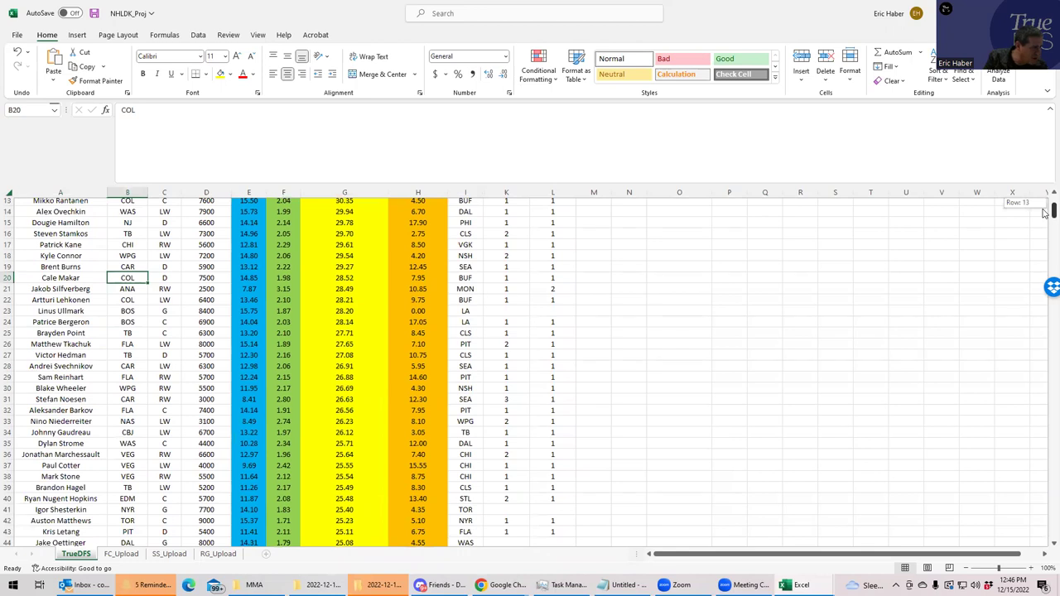
left_click_drag(1045, 212, 1045, 212)
left_click(129, 454)
left_click(127, 466)
left_click(125, 482)
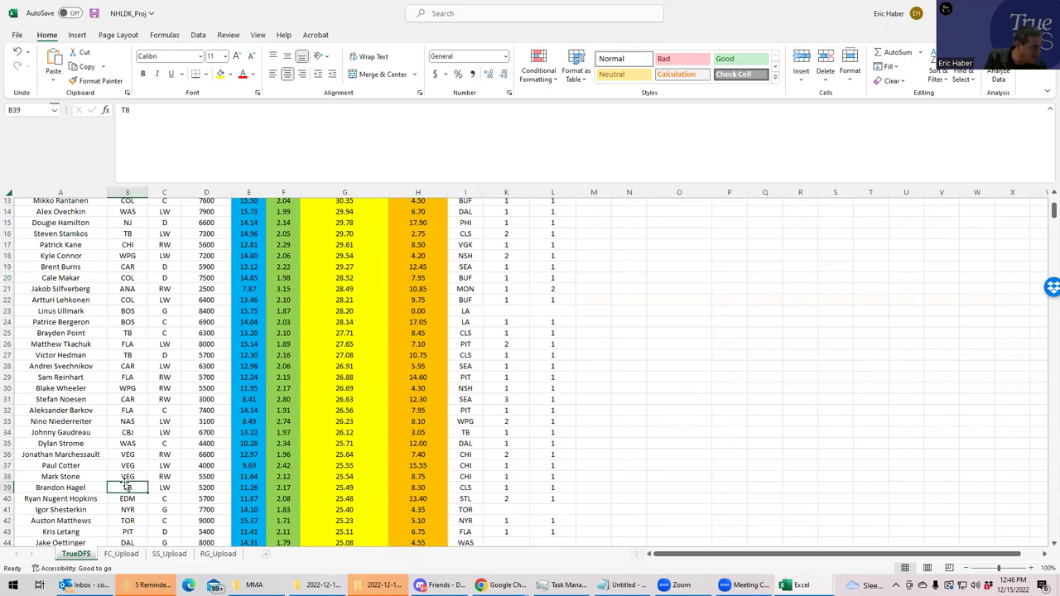
left_click(130, 453)
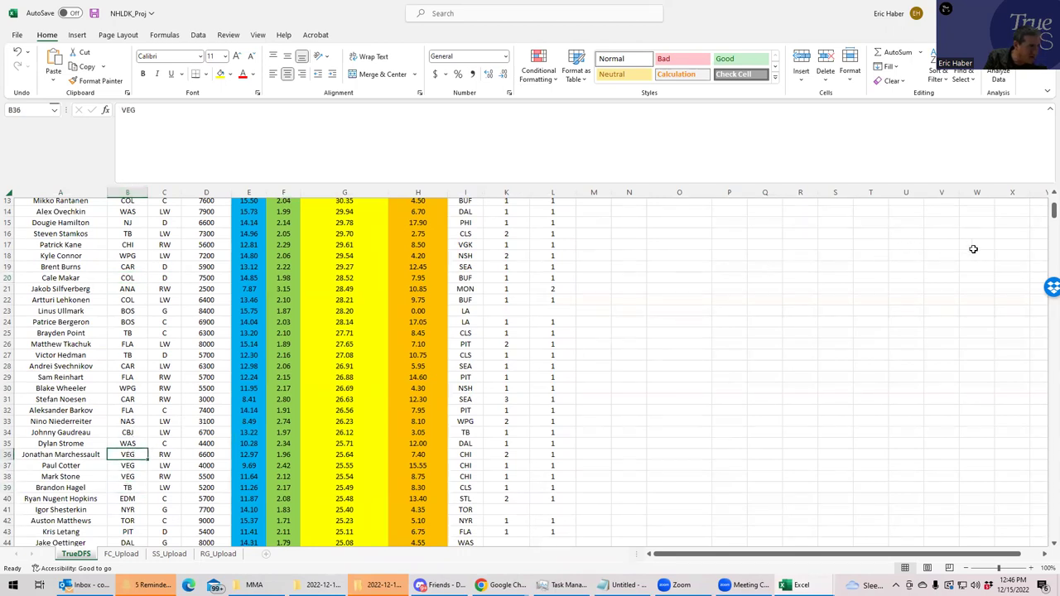
scroll(1045, 212, "up", 4)
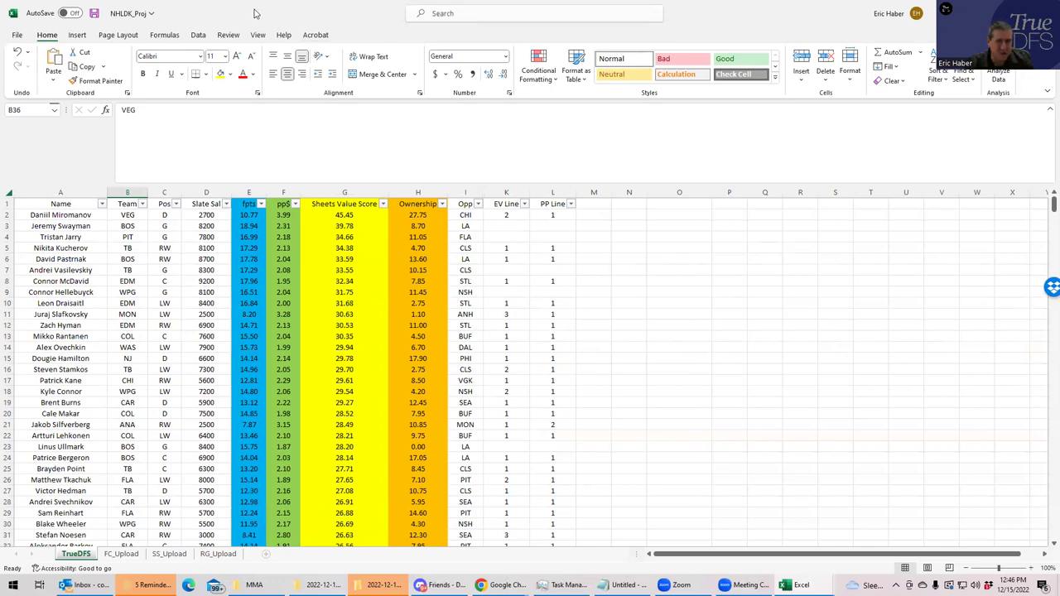
- In the DraftKings NHL $60K Top Shelf contest, search the players for "MIR" and add defenseman D. Miromanov to the lineup
key("alt+Tab")
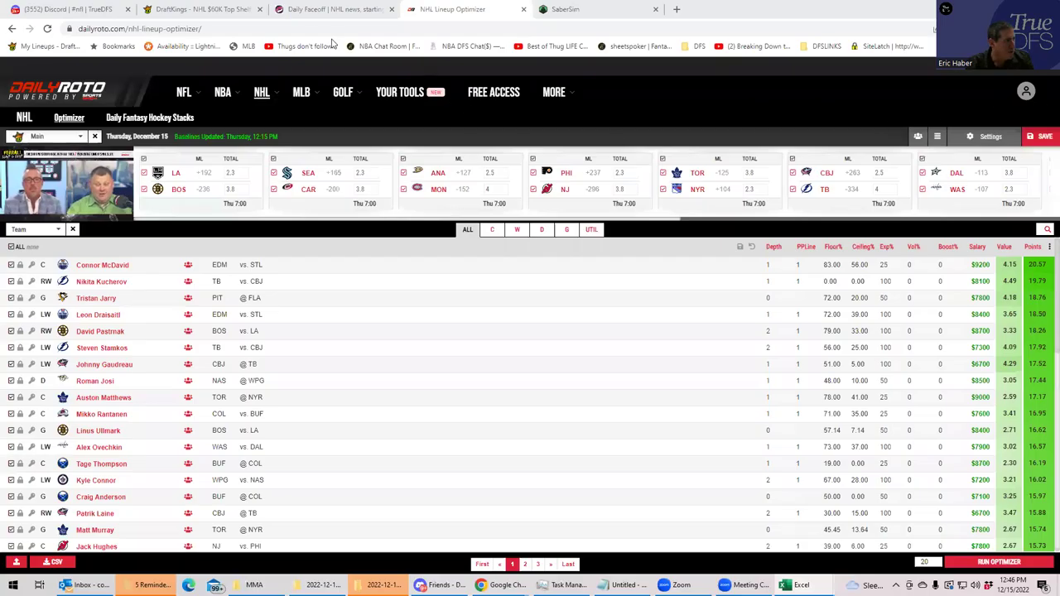
left_click(199, 9)
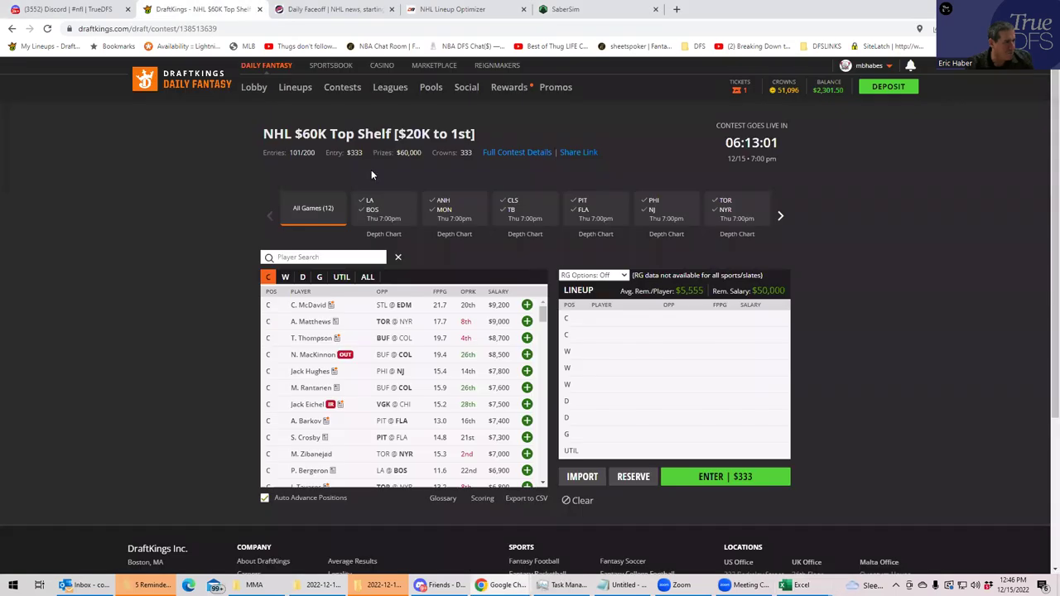
left_click(303, 276)
left_click(299, 258)
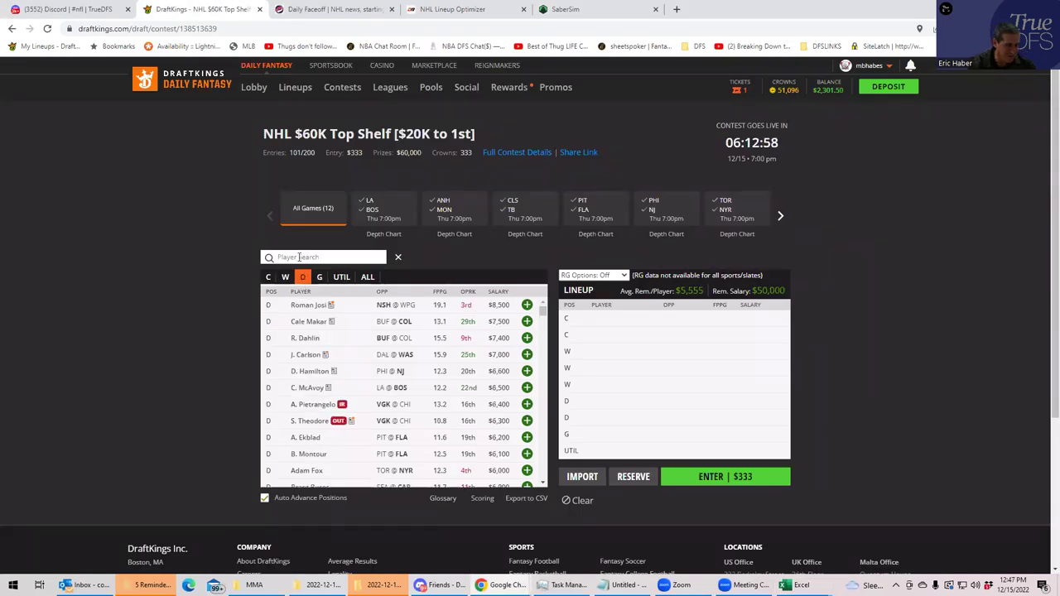
type("MIR")
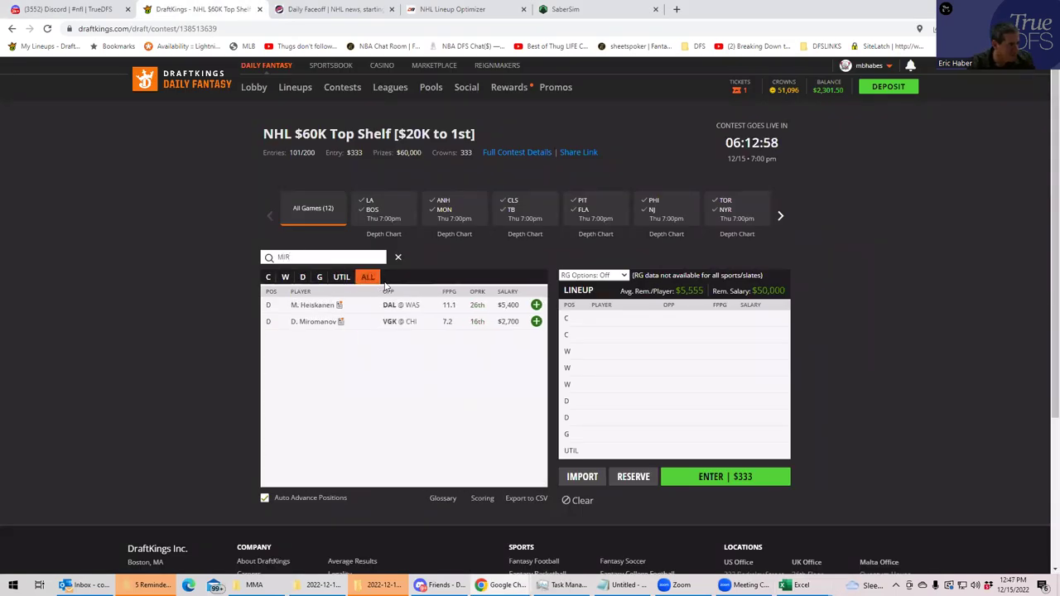
left_click(536, 322)
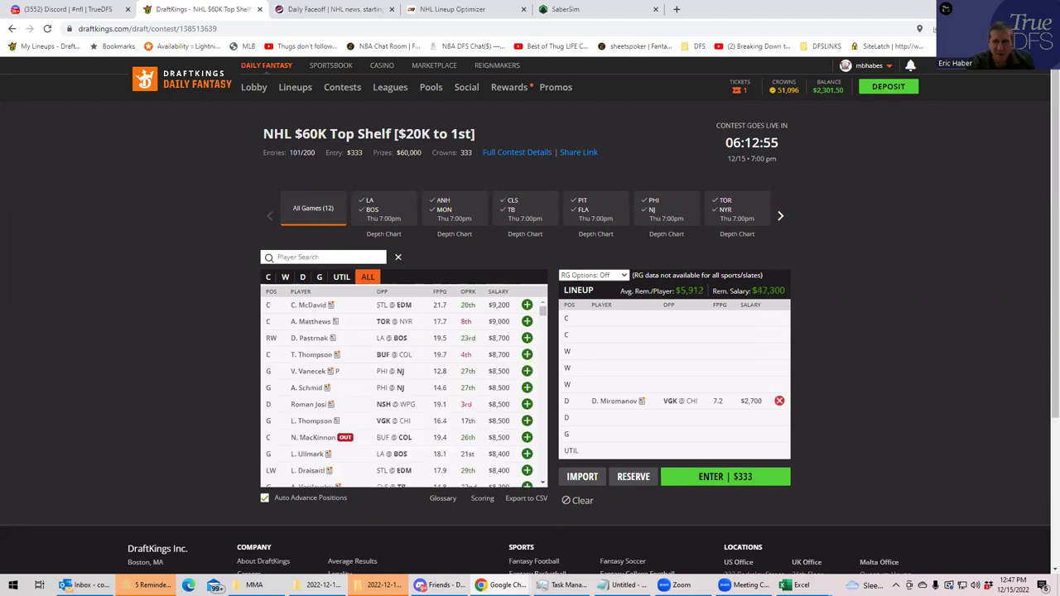
- Switch to the NHLDK_Proj workbook, maximize it and check the positions and salaries of the top-ranked players, including goalie Tristan Jarry
key("alt+Tab")
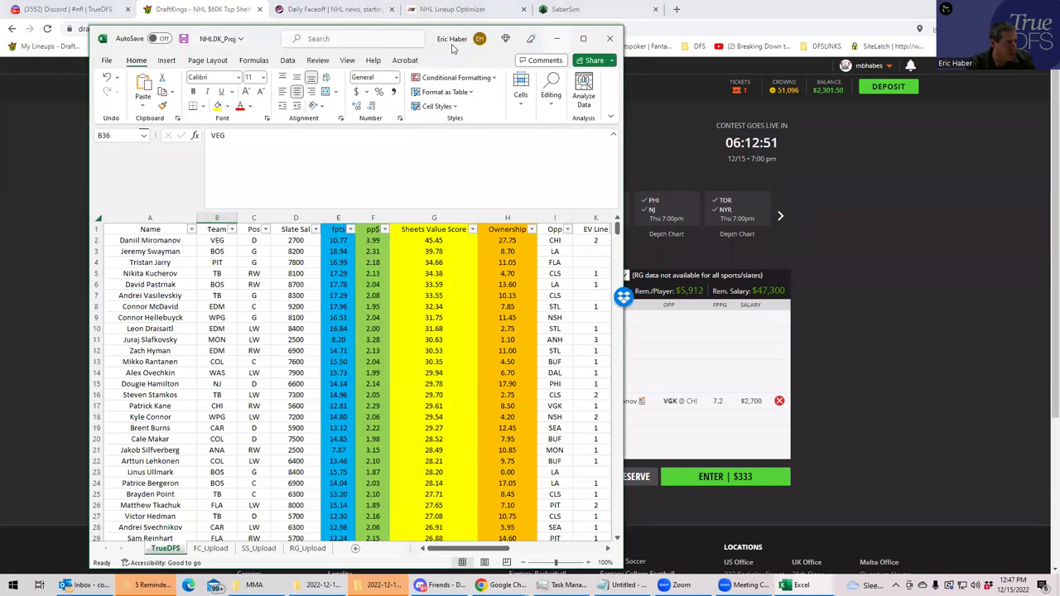
left_click_drag(452, 48, 369, 11)
key("super+Up")
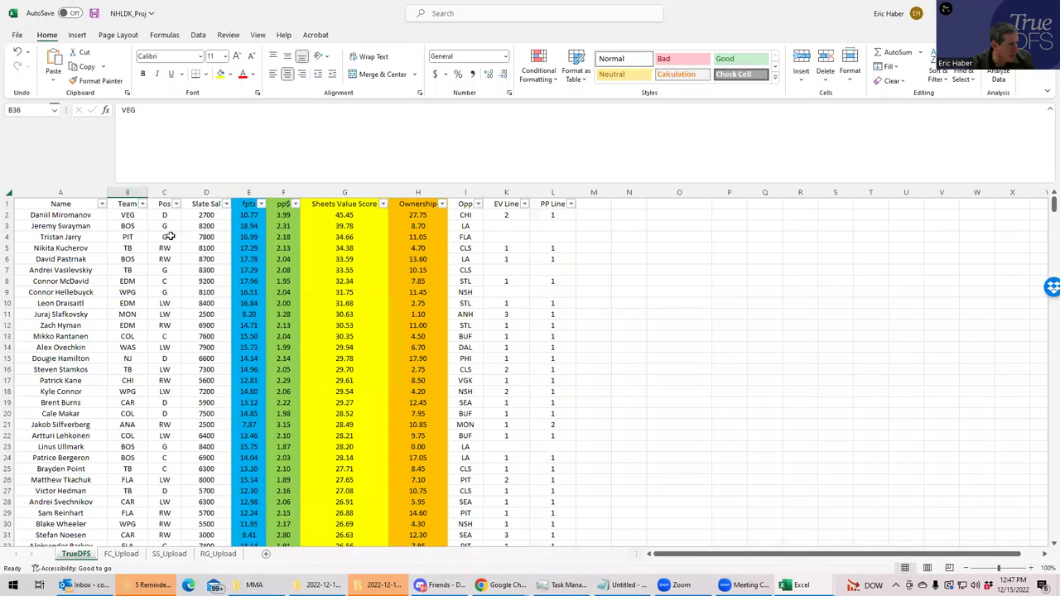
left_click(178, 238)
left_click(197, 270)
left_click(212, 280)
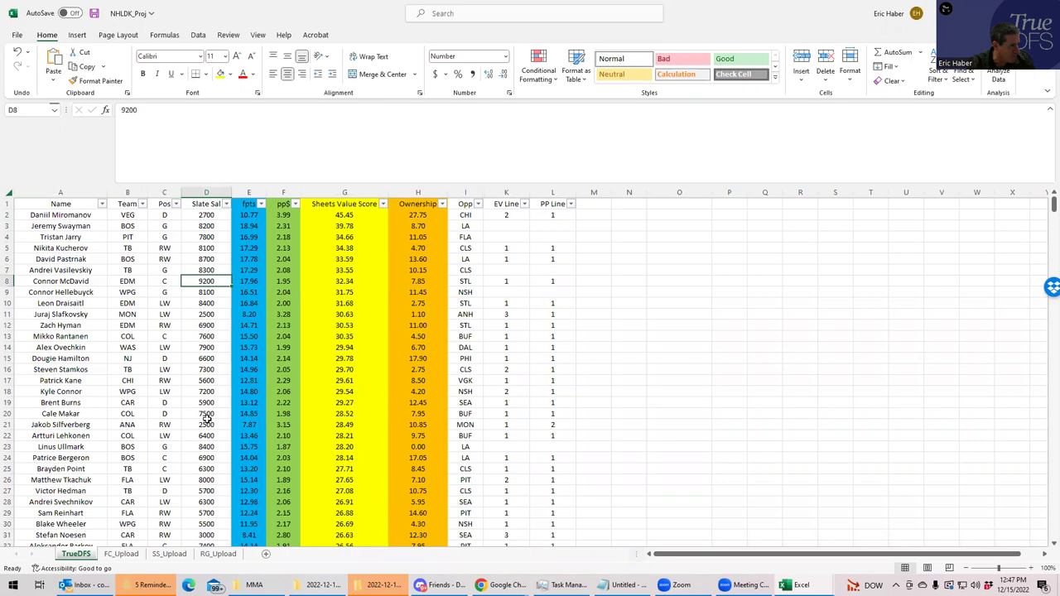
left_click(205, 238)
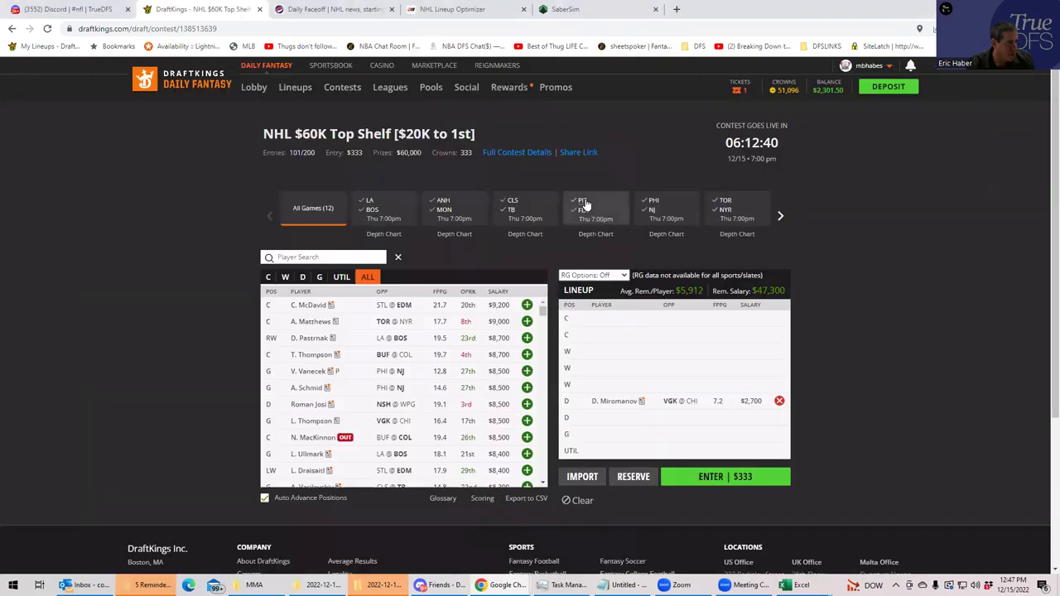
- On DraftKings, filter the player pool to Pittsburgh goalies, add T. Jarry to the lineup and clear the team filter
left_click(585, 204)
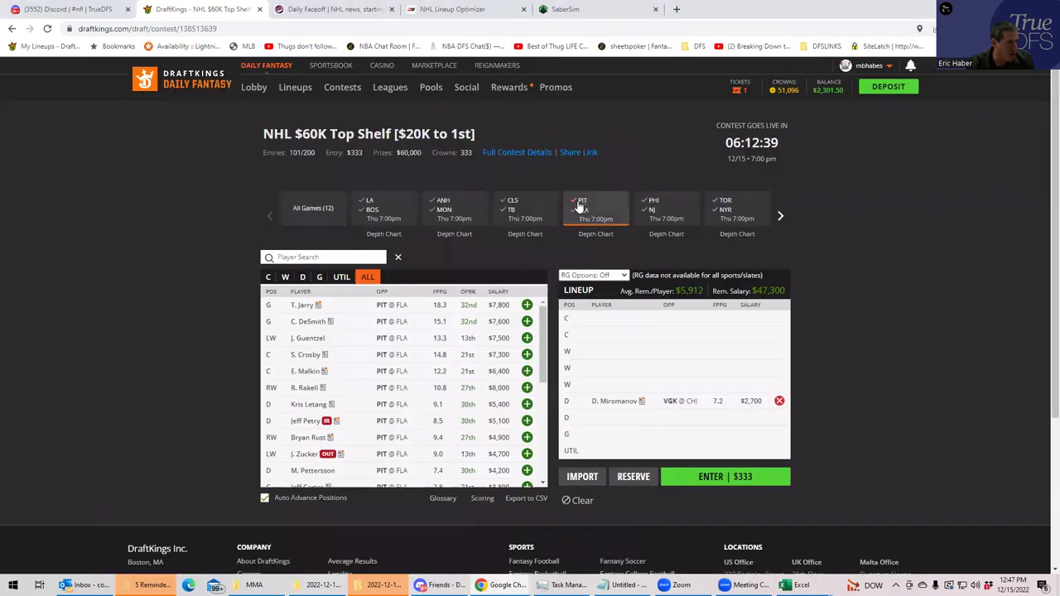
left_click(320, 277)
left_click(536, 305)
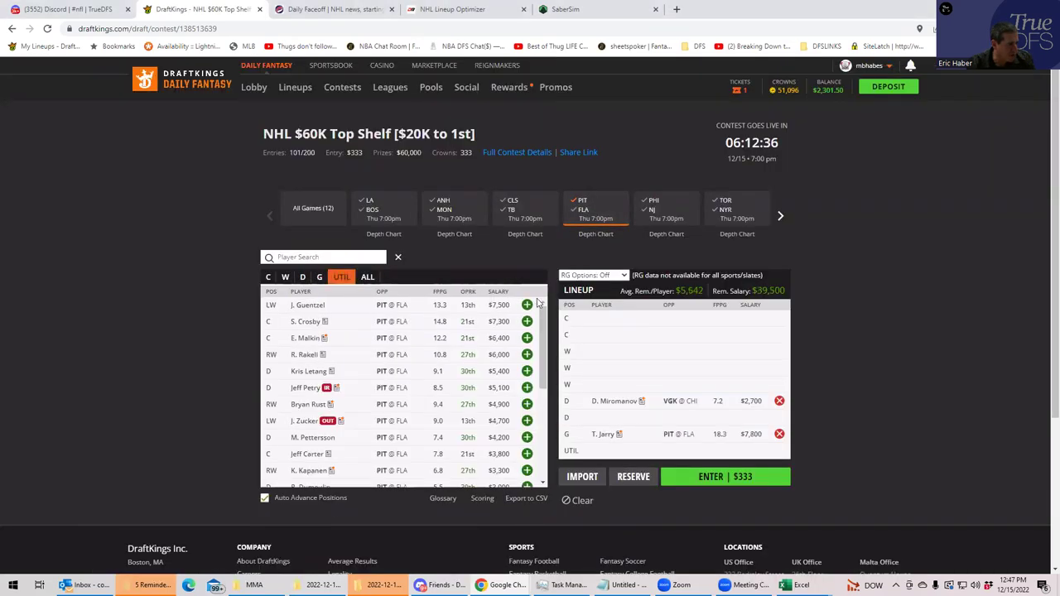
left_click(577, 202)
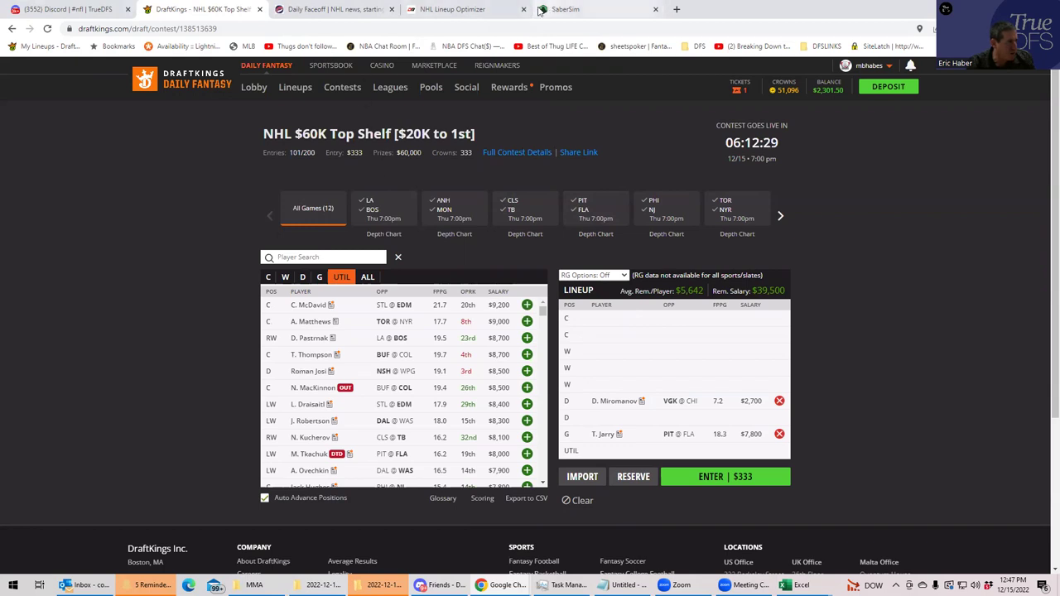
- Switch to the NHLDK_Proj workbook and examine the Tampa Bay, Edmonton and Montreal players among the top Sheets Value Scores
mouse_move(794, 585)
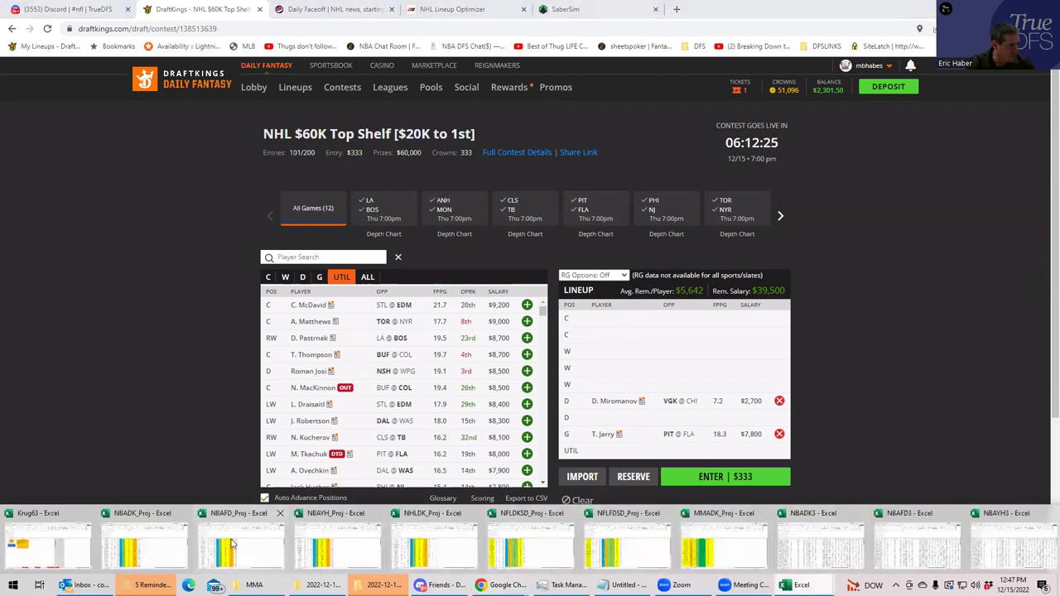
left_click(423, 548)
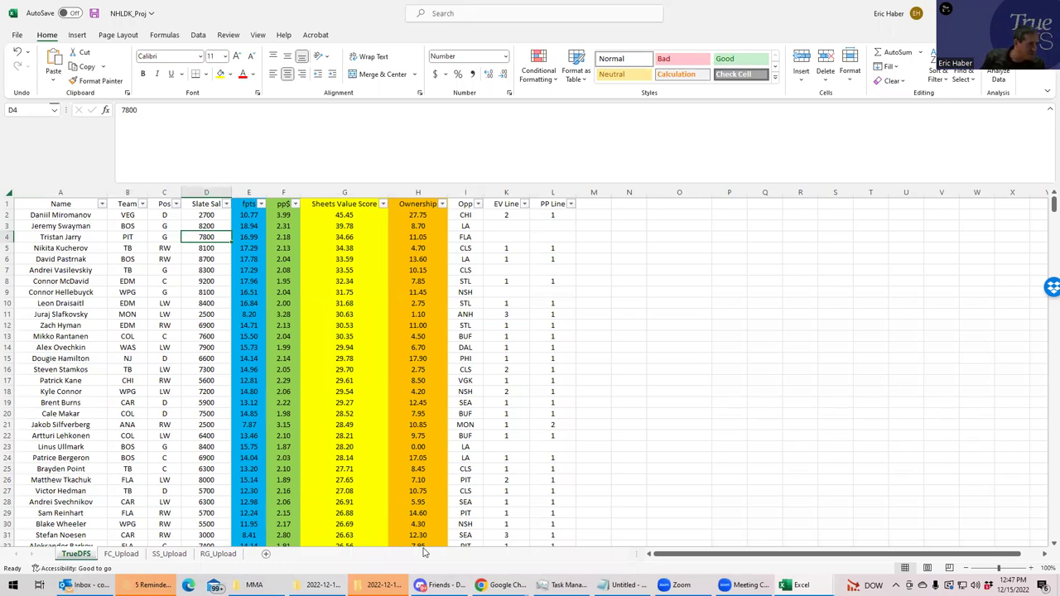
left_click(132, 248)
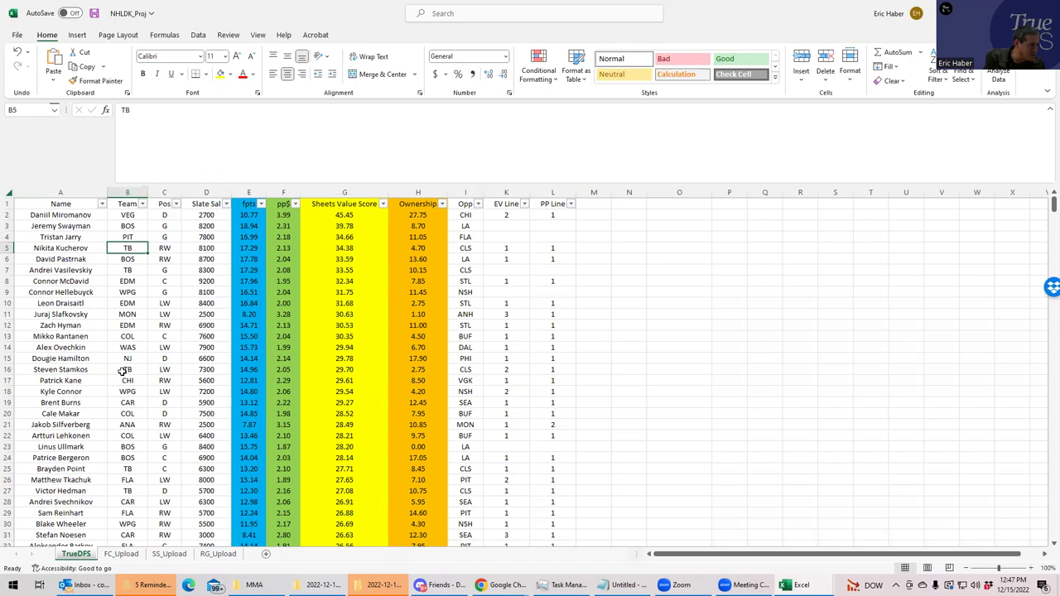
left_click(128, 279)
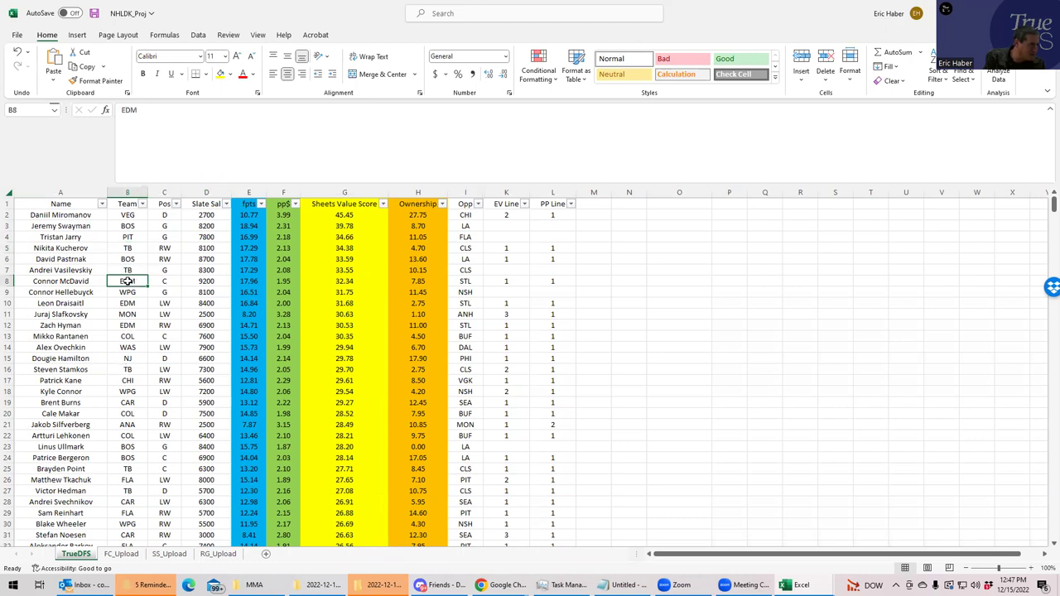
left_click(120, 303)
left_click(125, 325)
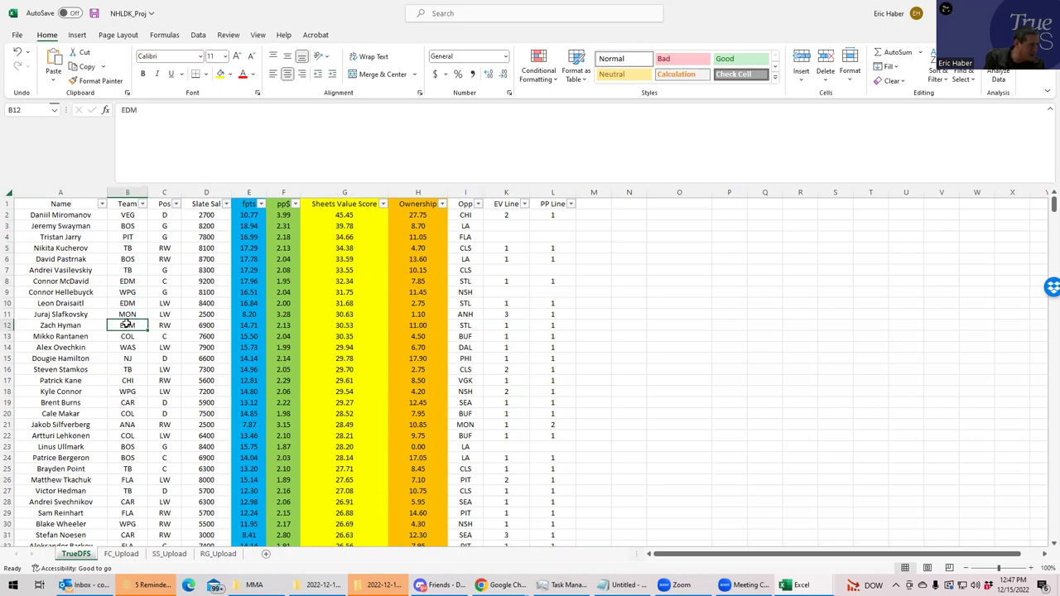
left_click(130, 303)
left_click(130, 284)
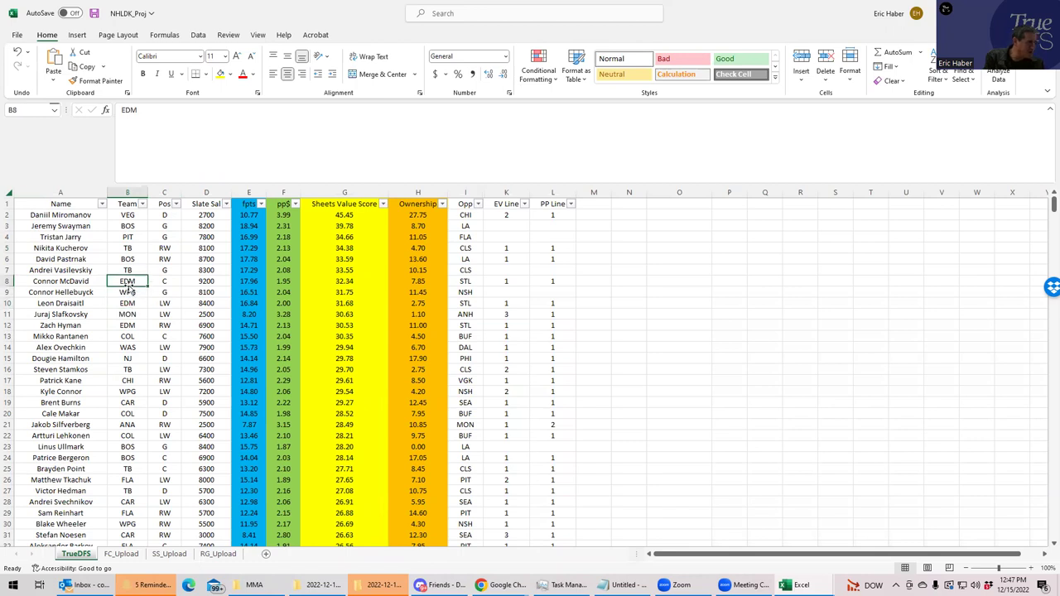
left_click(136, 304)
left_click(133, 323)
left_click(165, 315)
left_click(124, 318)
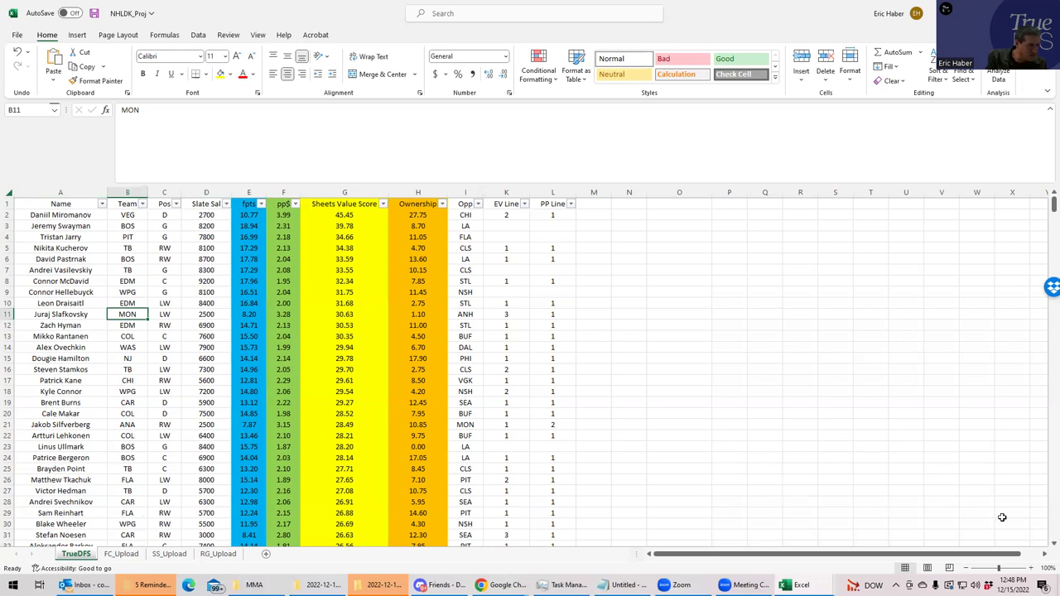
- Examine the lower-ranked rows for repeated Tampa Bay and Vegas players, including Marchessault, Cotter and Stone
scroll(1045, 544, "down", 2)
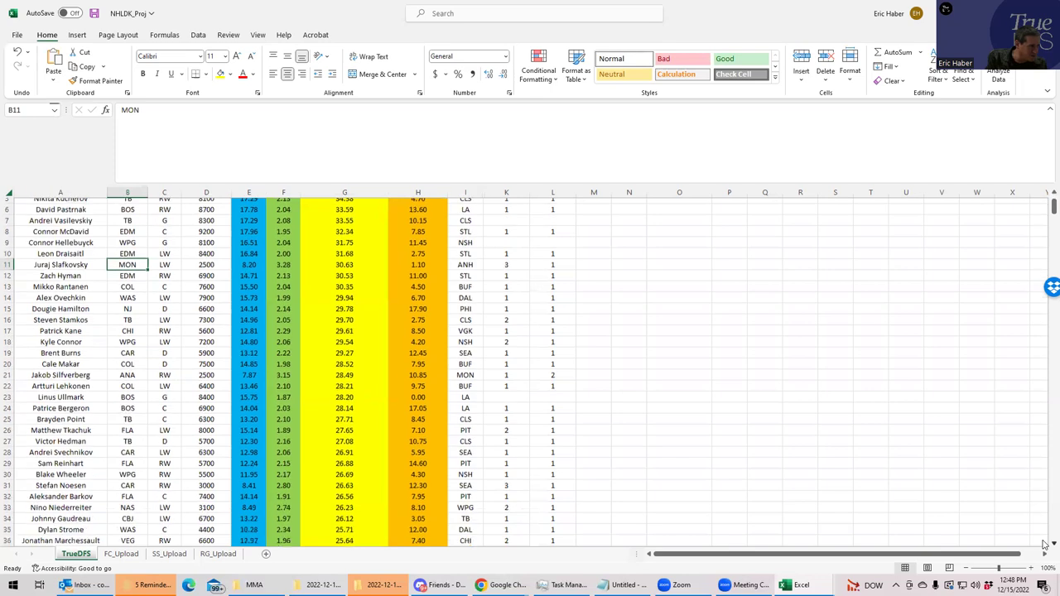
scroll(1045, 545, "down", 2)
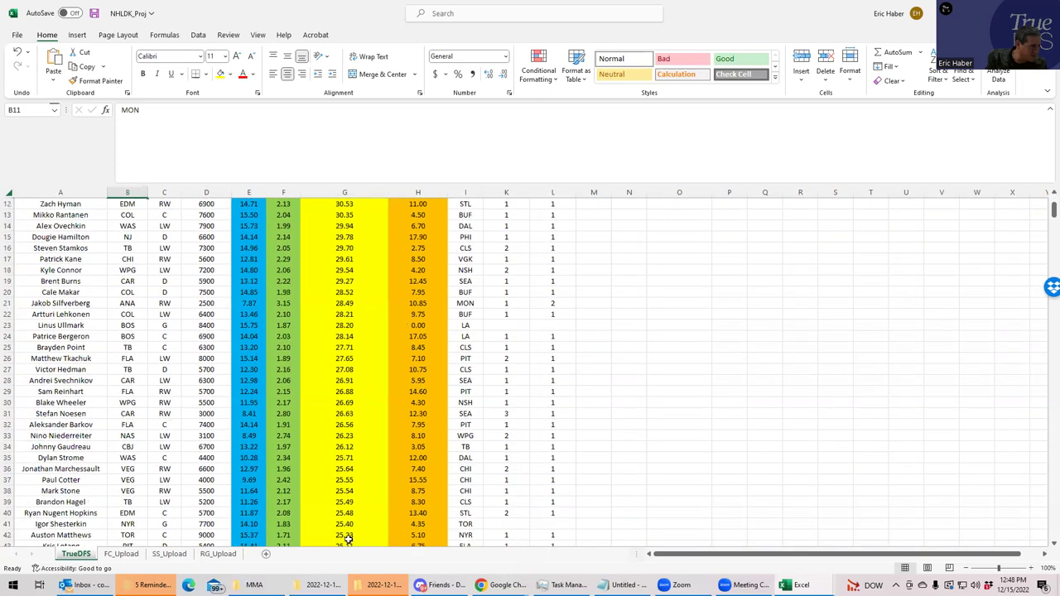
left_click(128, 370)
left_click(128, 502)
left_click(129, 467)
left_click(129, 491)
left_click(129, 467)
left_click(128, 500)
left_click(131, 469)
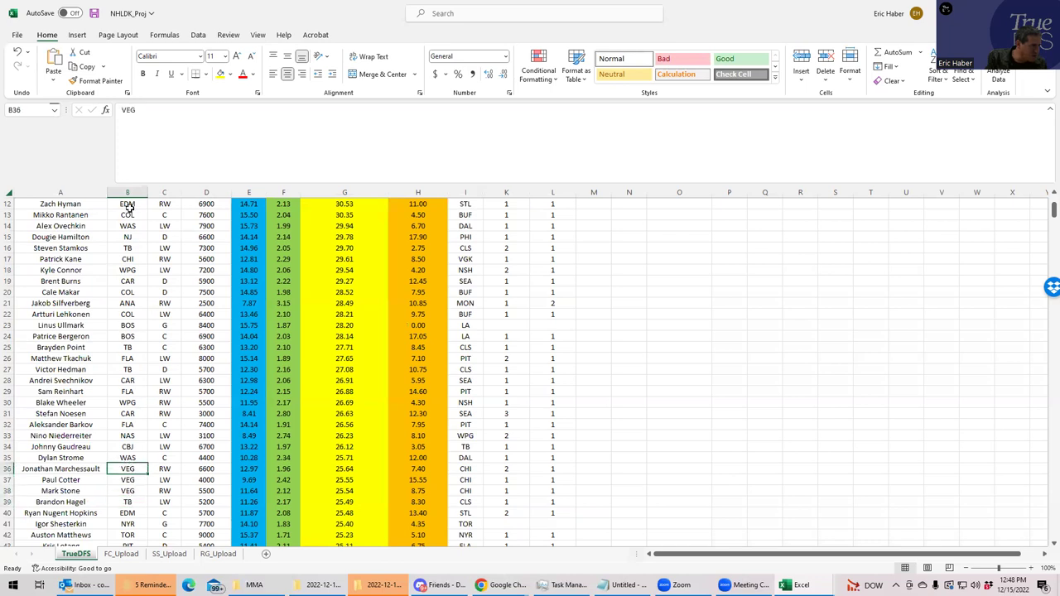
- Check Ryan Nugent Hopkins' team and salary, and compare the Nashville, Winnipeg, Tampa Bay and New Jersey entries in the list
left_click(130, 513)
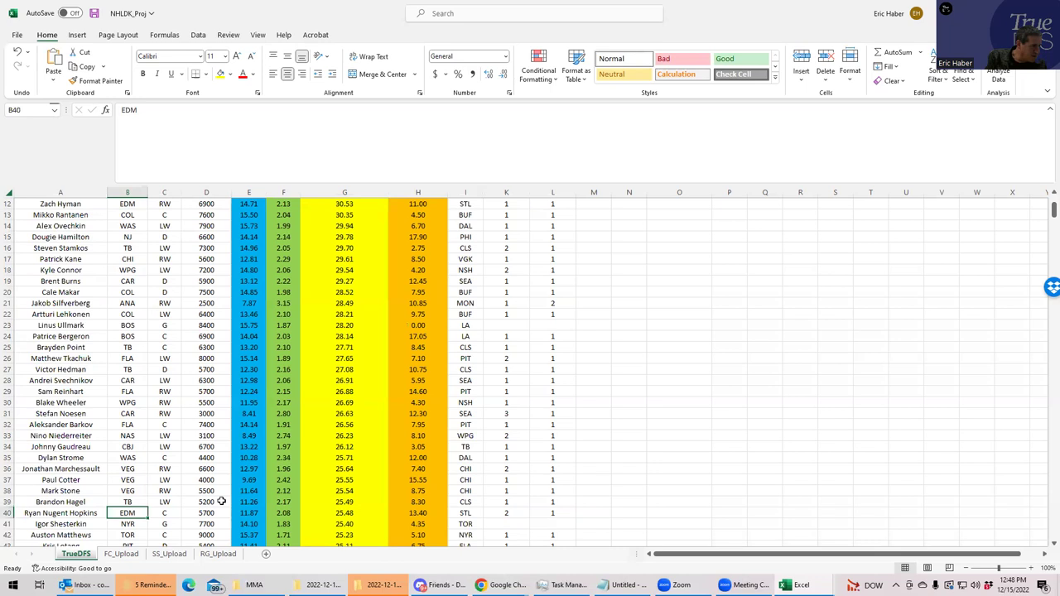
left_click(205, 514)
left_click(123, 434)
left_click(133, 272)
left_click(128, 247)
left_click(129, 237)
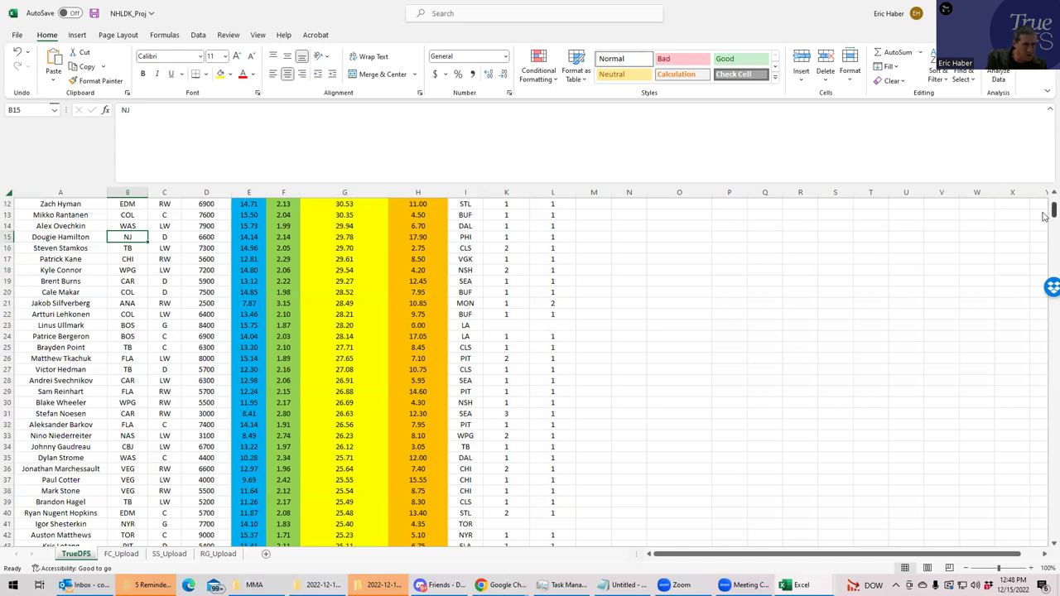
scroll(1045, 214, "up", 4)
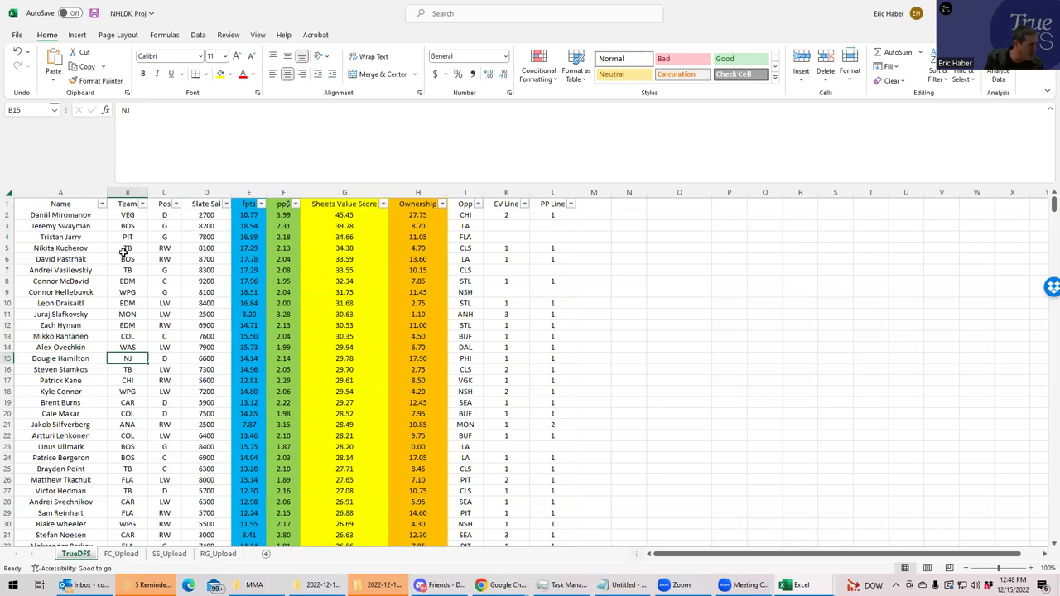
- Check the salaries of Boston's David Pastrnak and Patrice Bergeron as a possible stack
left_click(200, 260)
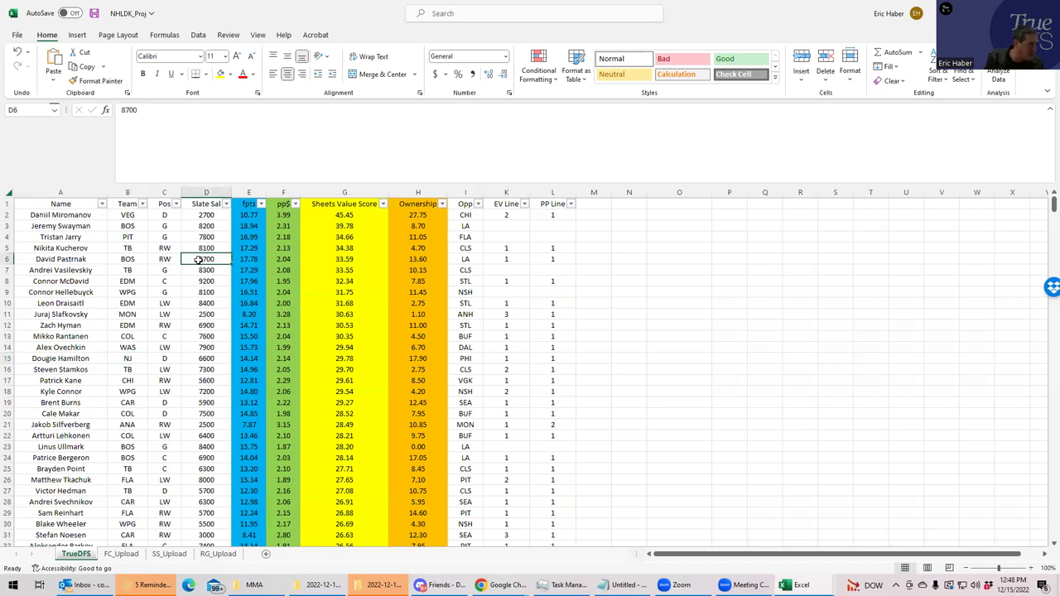
left_click(130, 456)
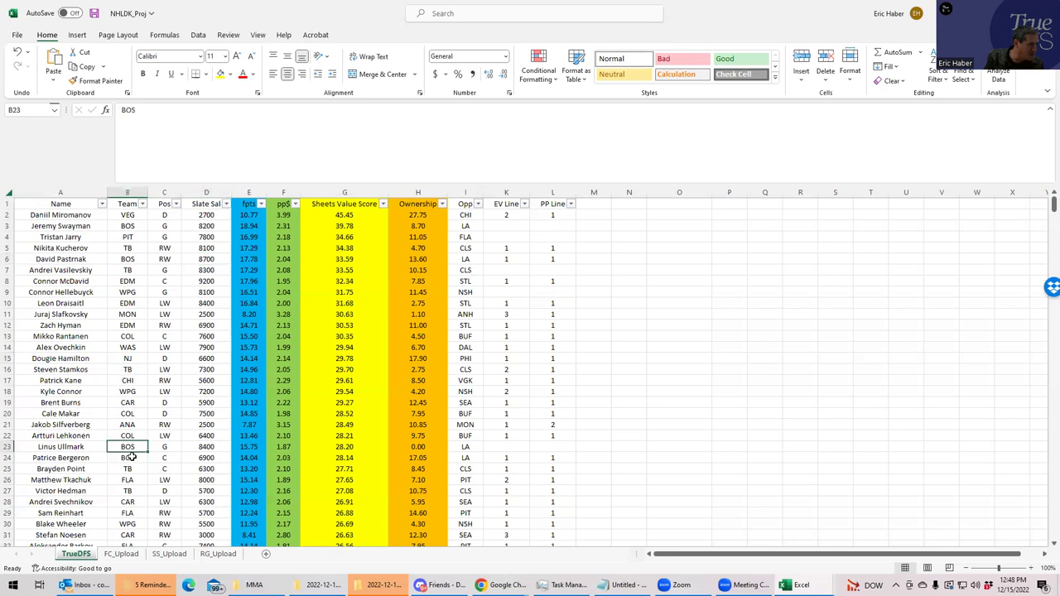
left_click(164, 458)
left_click(196, 455)
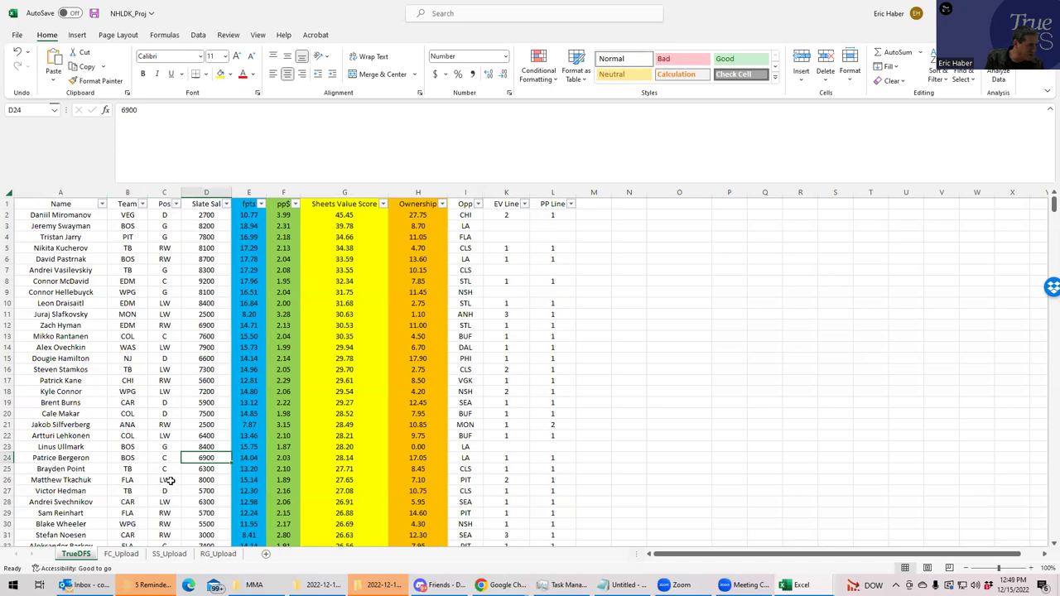
- Review the positions of the ranked skaters from Dougie Hamilton to Matthew Tkachuk, plus Leon Draisaitl
left_click(166, 358)
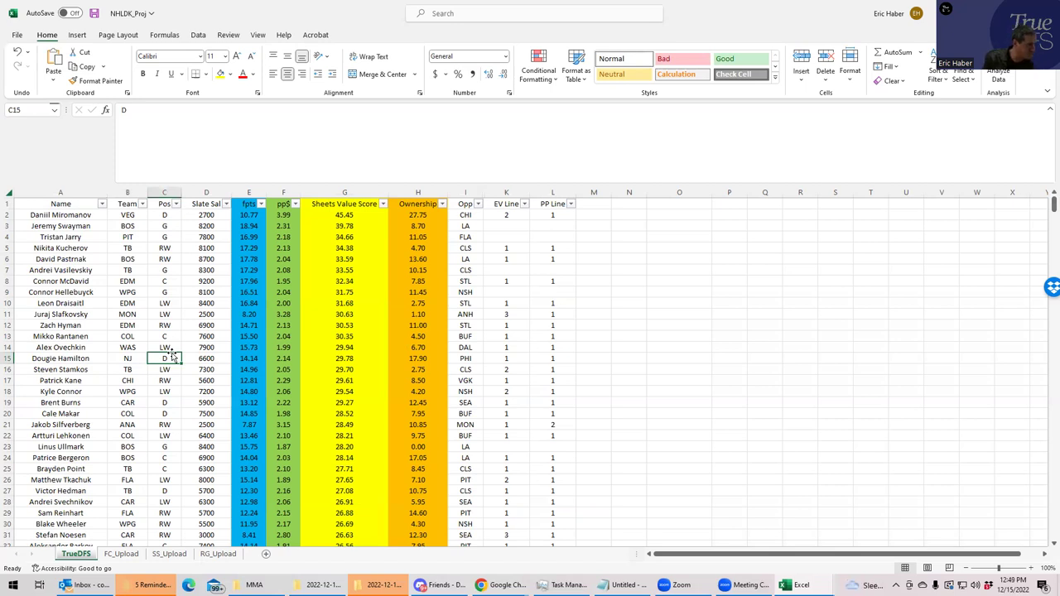
left_click(132, 368)
left_click(162, 379)
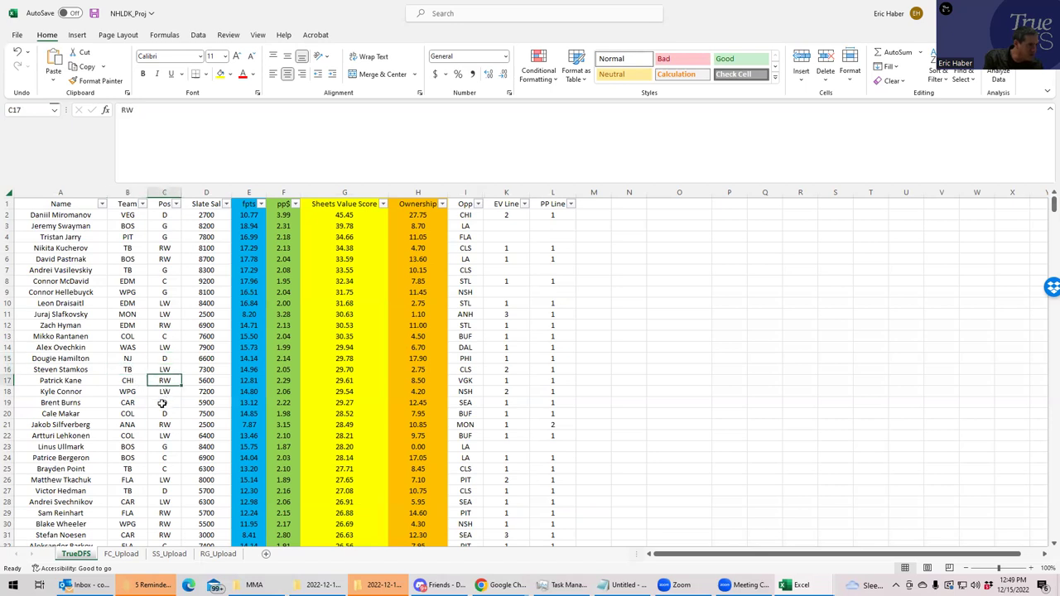
left_click(165, 401)
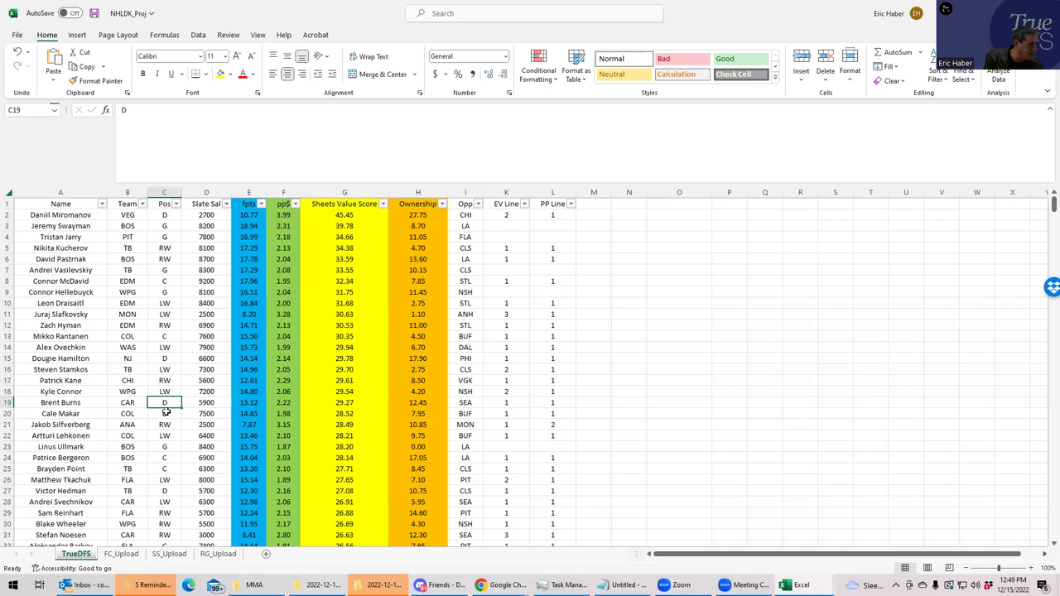
left_click(170, 424)
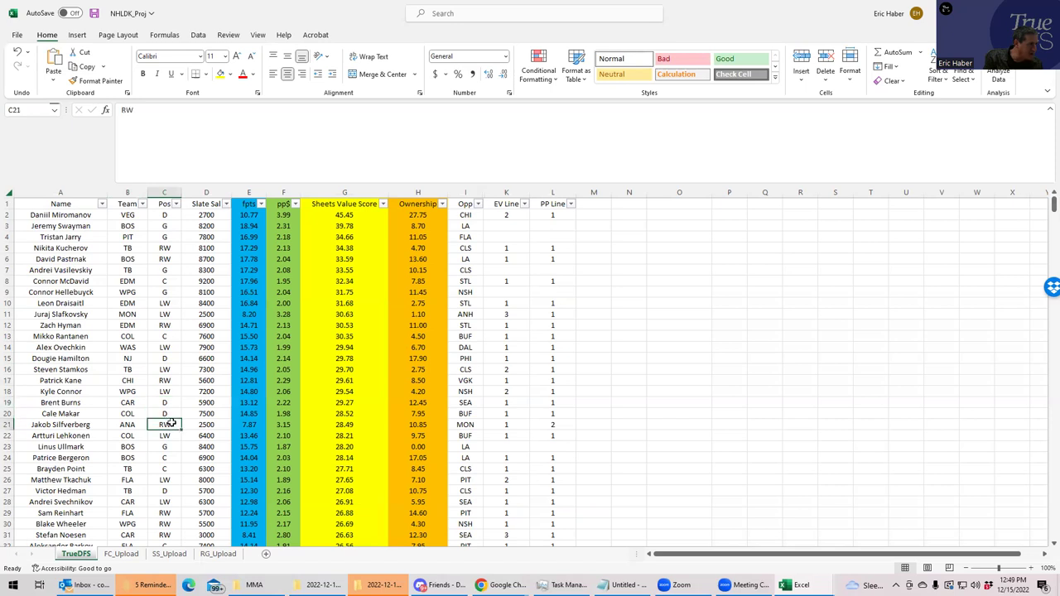
left_click(170, 433)
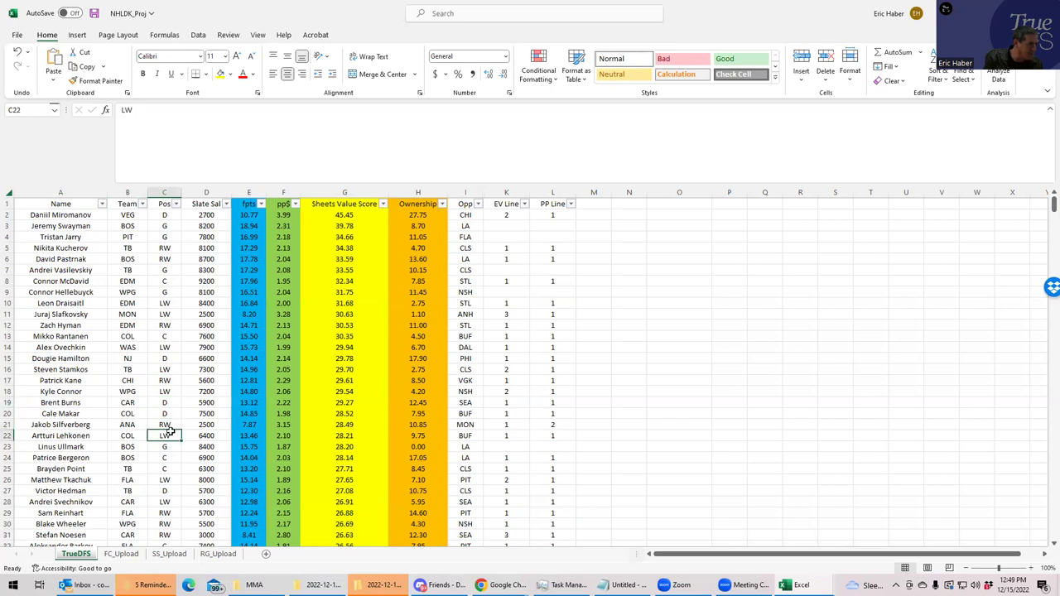
left_click(168, 477)
left_click(167, 302)
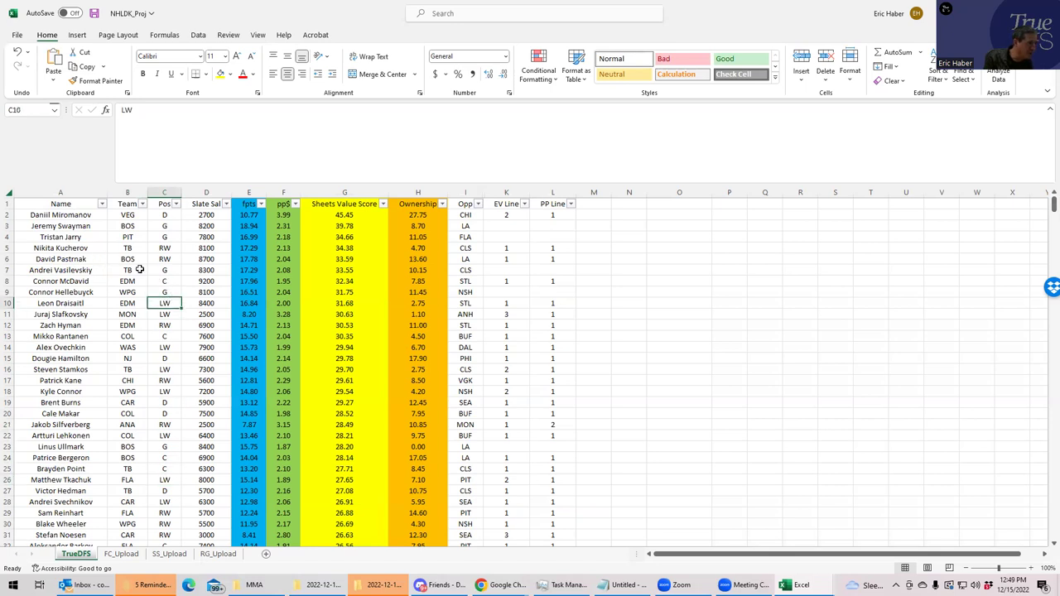
- Check the salaries of the bargain wingers Juraj Slafkovsky of Montreal and Jakob Silfverberg of Anaheim
left_click(170, 316)
left_click(202, 312)
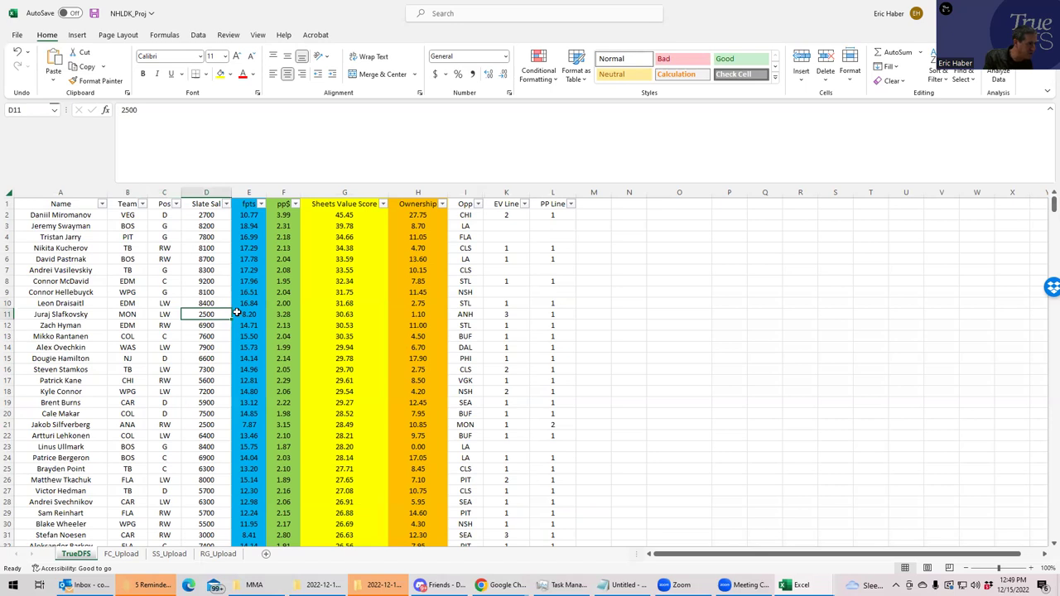
left_click(120, 426)
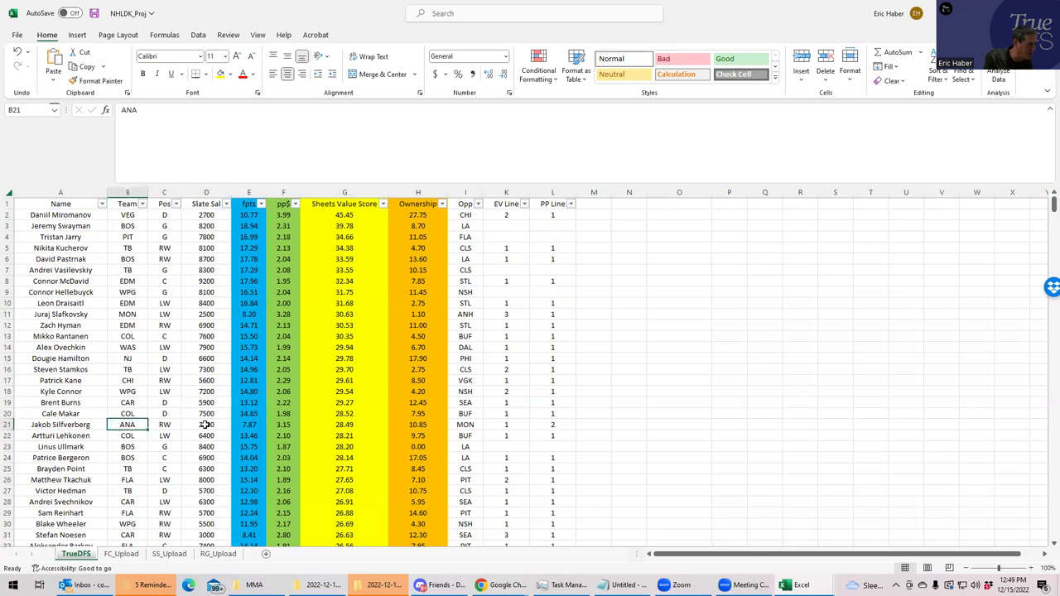
left_click(214, 424)
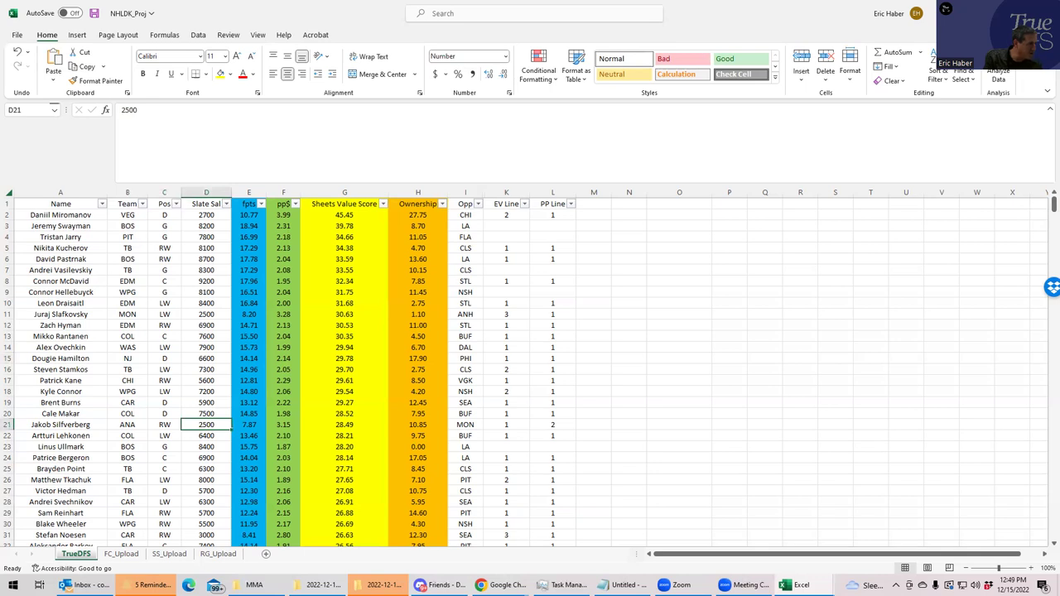
- Switch to the DraftKings contest, search the players for "SIL" and add winger J. Silfverberg to the lineup
key("alt+Tab")
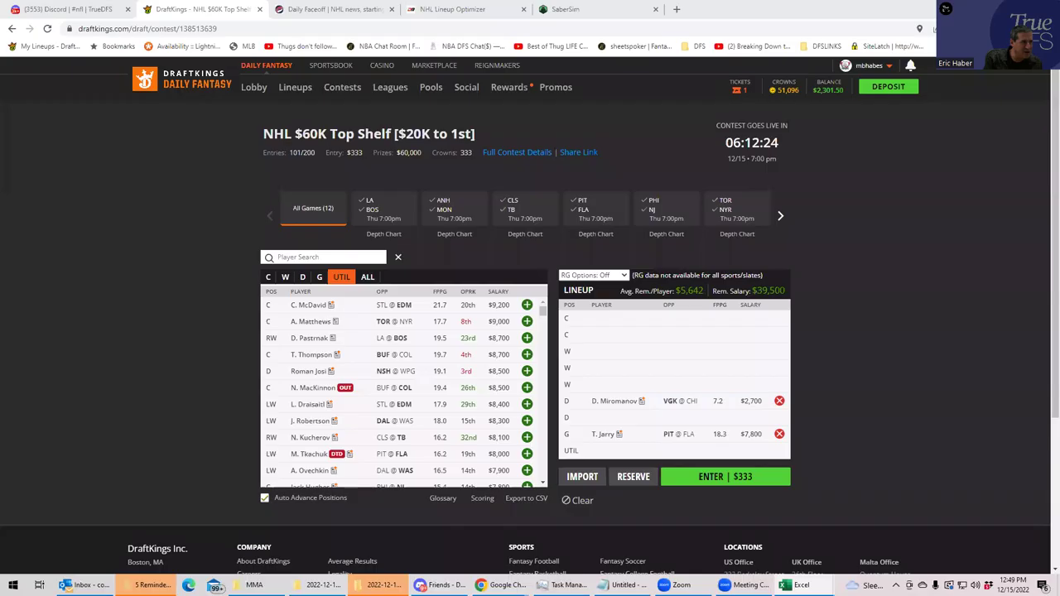
left_click(285, 277)
left_click(303, 253)
type("sil")
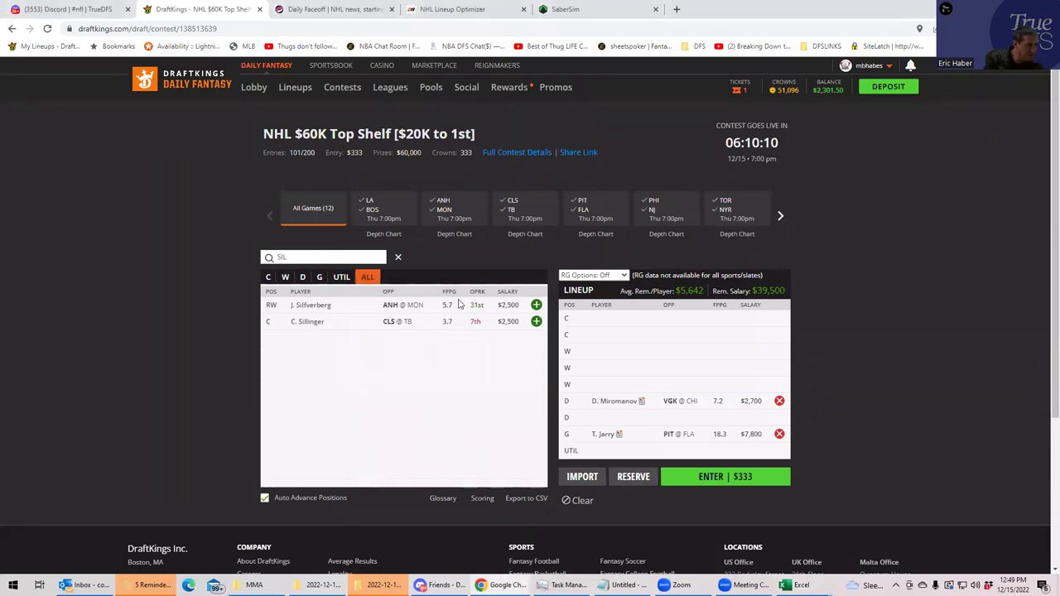
left_click(537, 306)
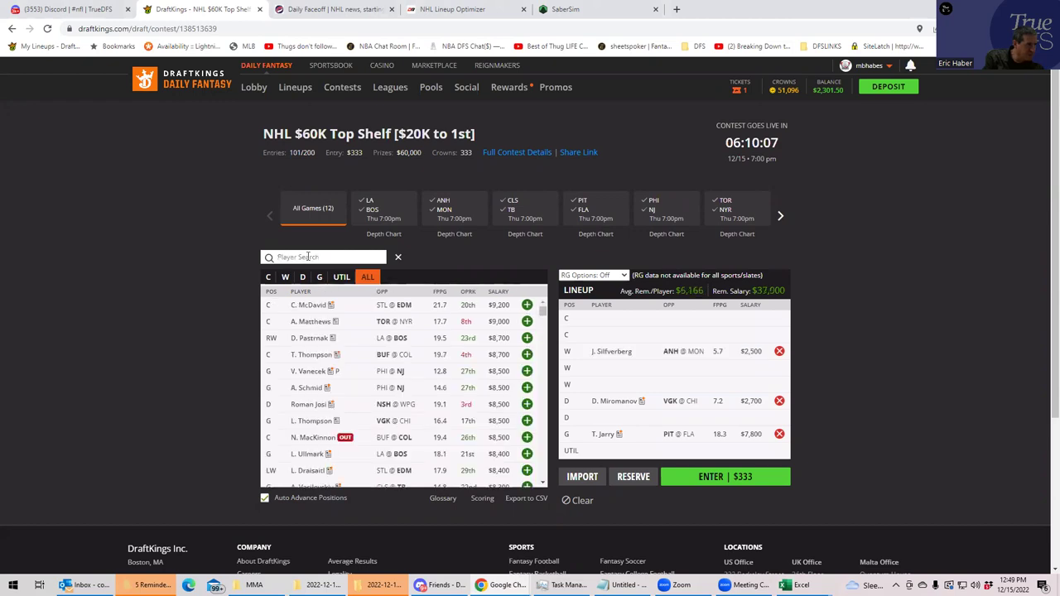
left_click(452, 211)
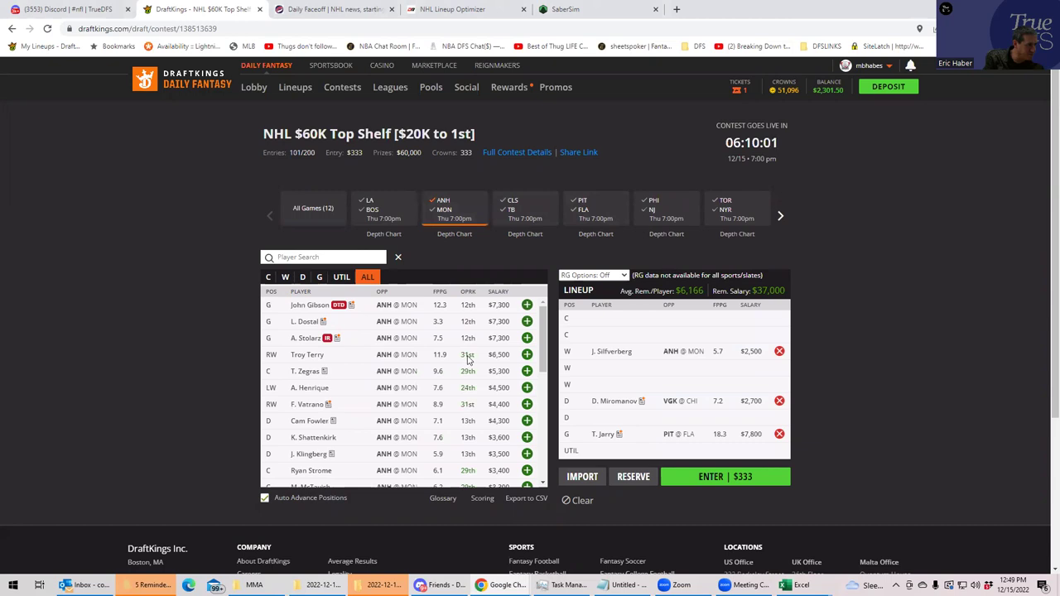
left_click_drag(543, 346, 536, 470)
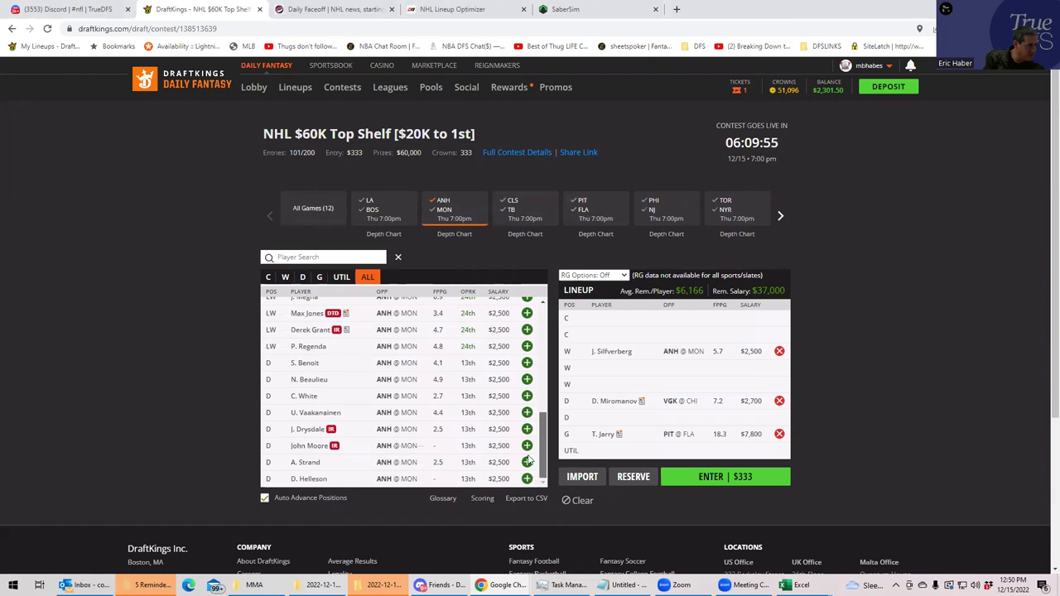
scroll(530, 447, "up", 4)
scroll(526, 398, "up", 3)
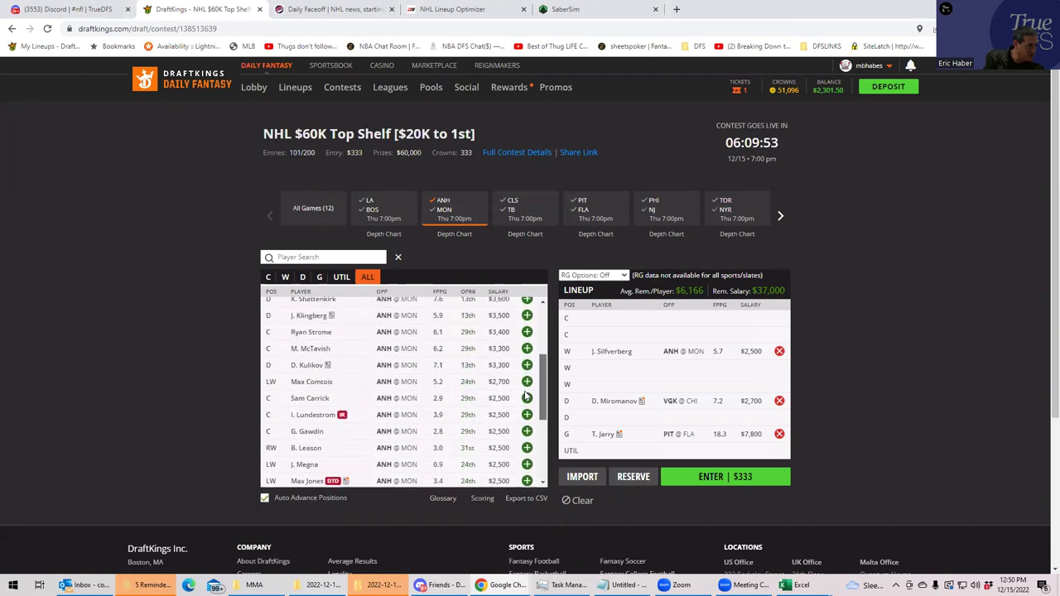
scroll(534, 414, "down", 8)
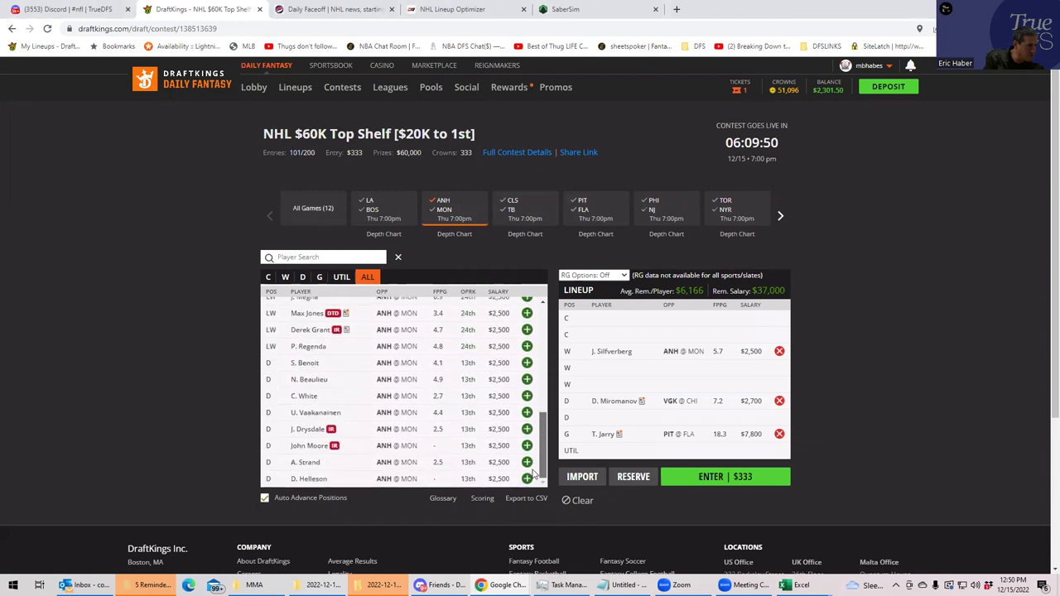
left_click(457, 207)
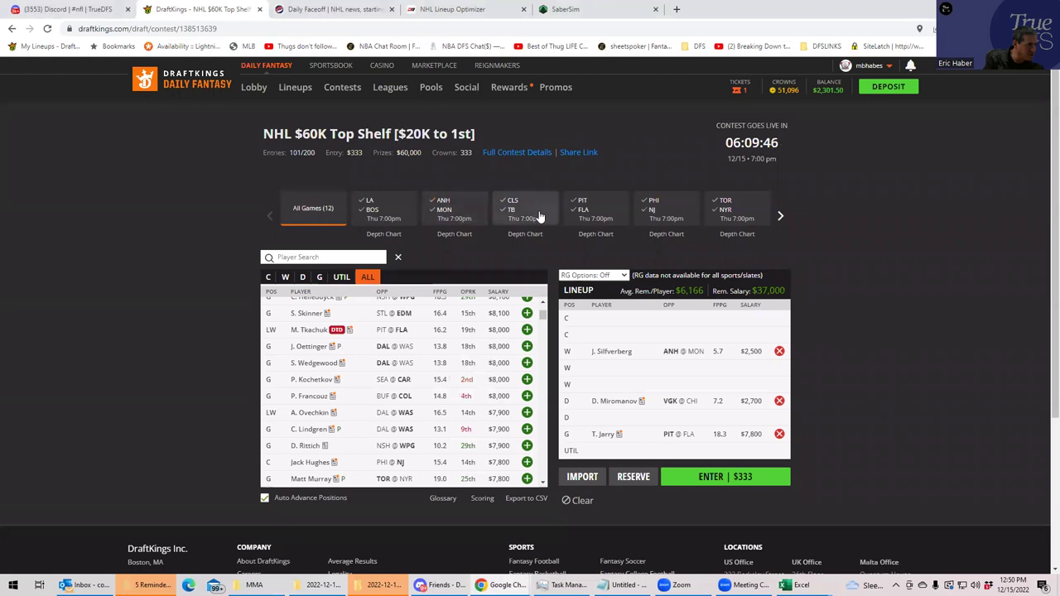
- Filter the player pool to Montreal and add winger J. Slafkovsky to the lineup
left_click(448, 209)
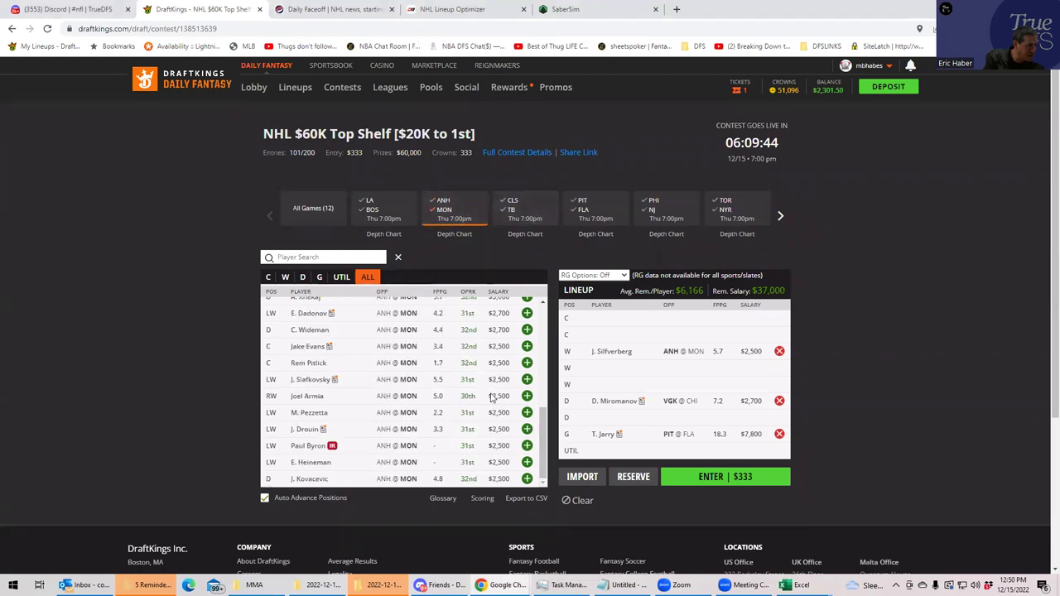
left_click(527, 380)
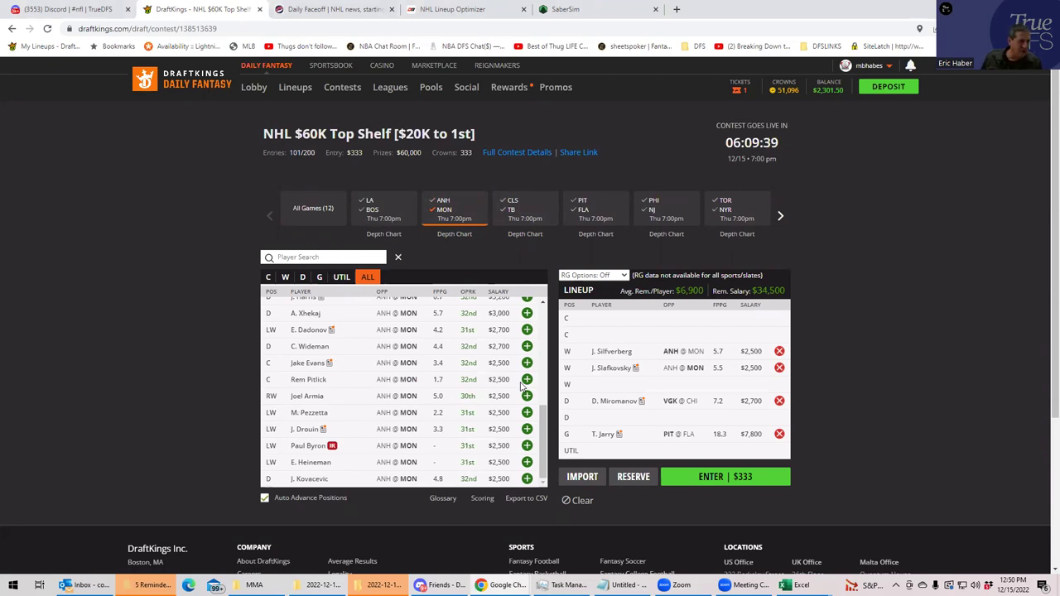
- Replace the Montreal filter on the player pool with Edmonton and add center C. McDavid to the lineup
left_click(439, 214)
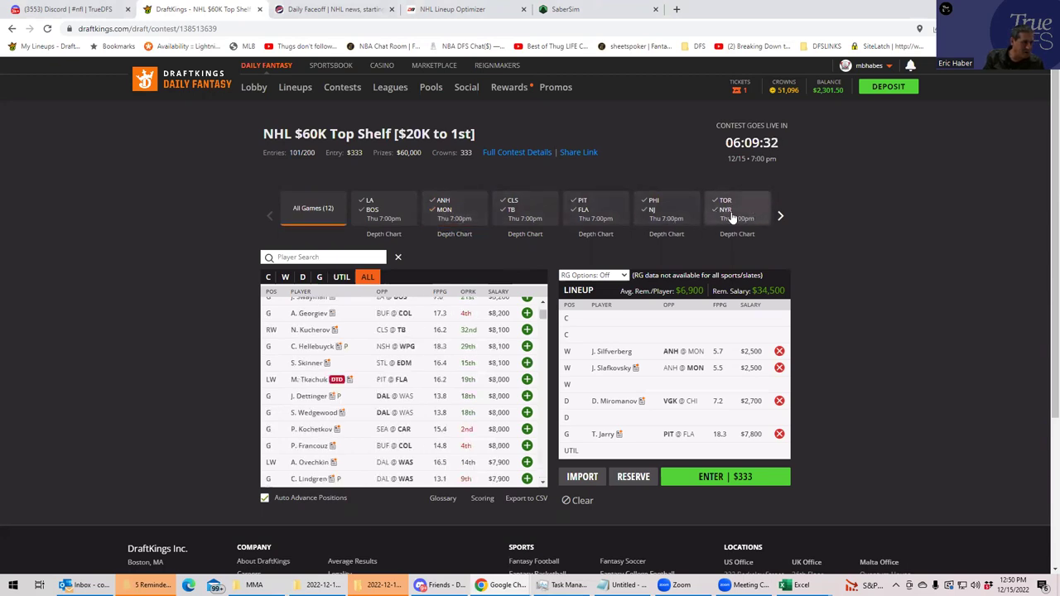
left_click(782, 218)
left_click(643, 213)
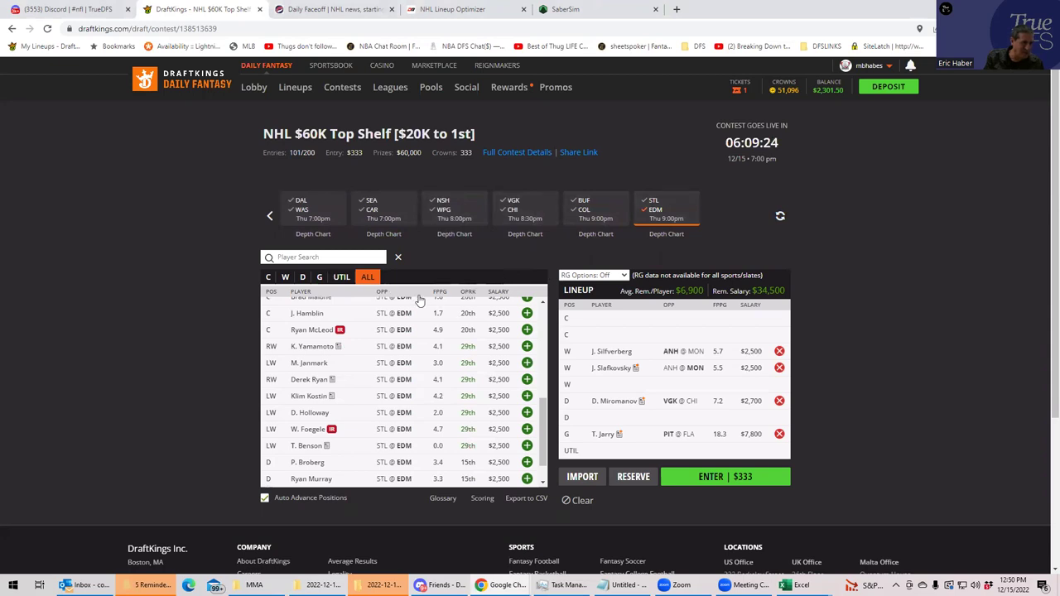
left_click_drag(544, 427, 543, 298)
left_click(527, 304)
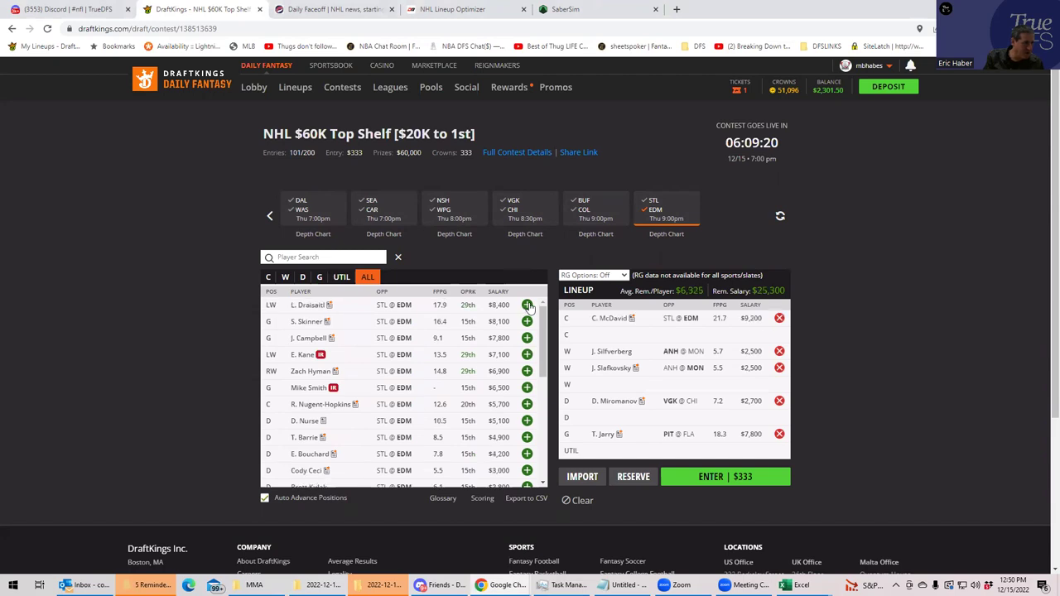
- Fill the open center, winger and defenseman spots with Edmonton's R. Nugent-Hopkins, L. Draisaitl and T. Barrie
left_click(268, 277)
left_click(536, 306)
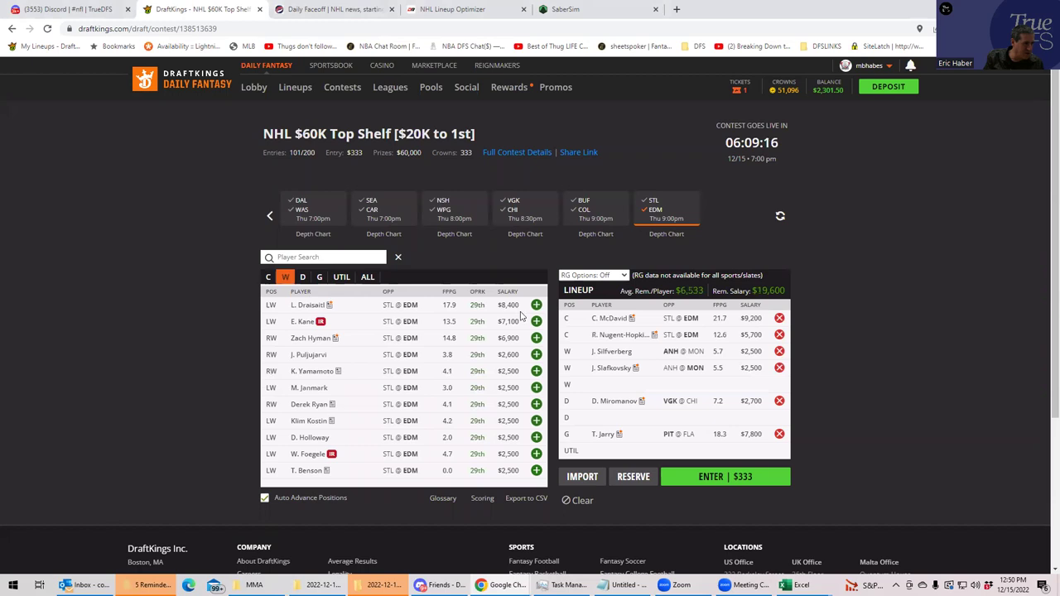
left_click(536, 305)
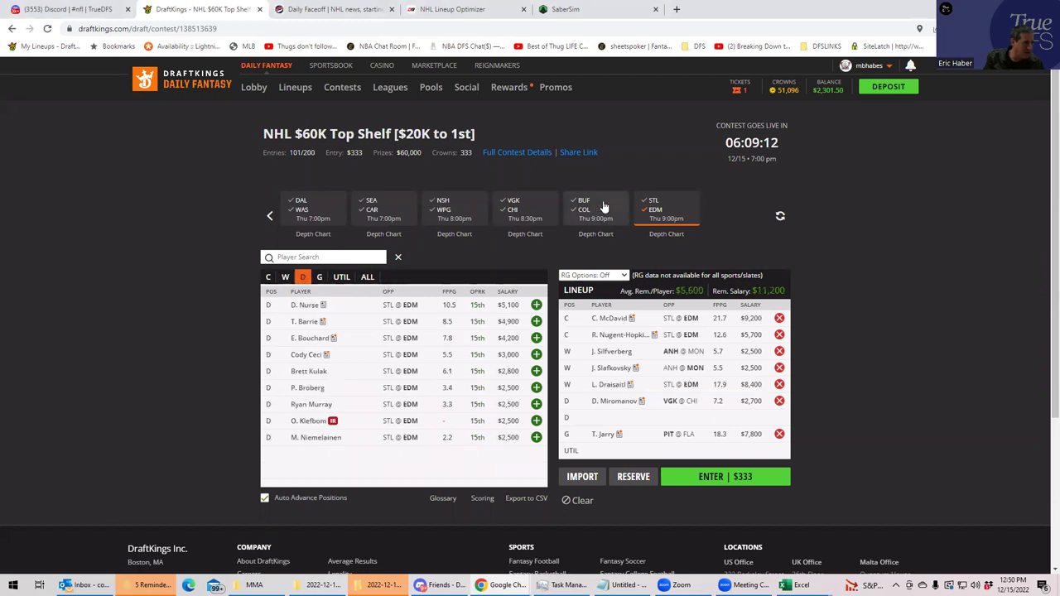
left_click(537, 322)
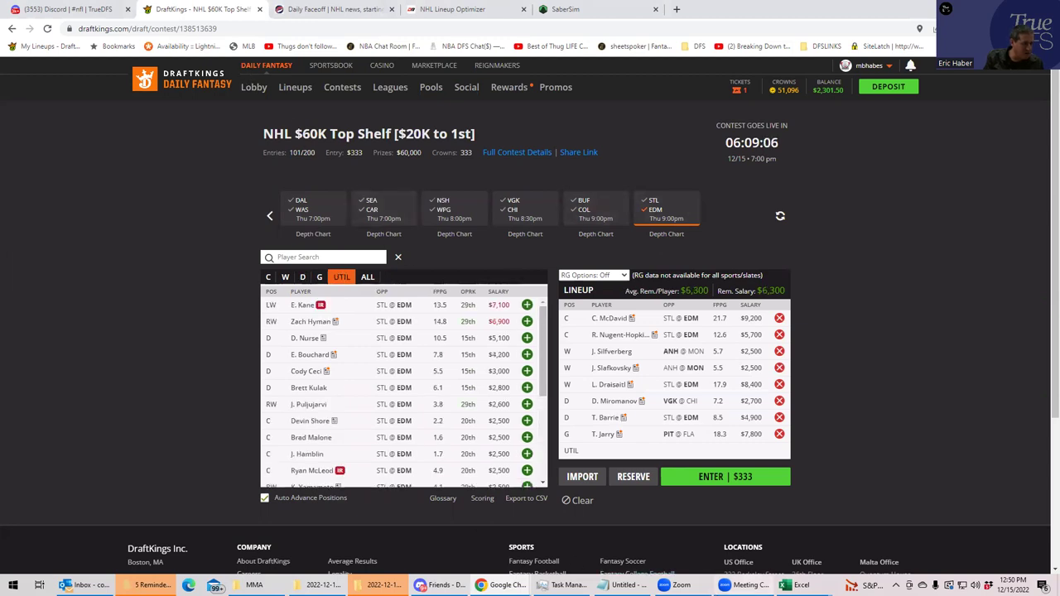
- Switch to the NHLDK_Proj workbook in Excel and check the positions of Zach Hyman and Leon Draisaitl
mouse_move(791, 585)
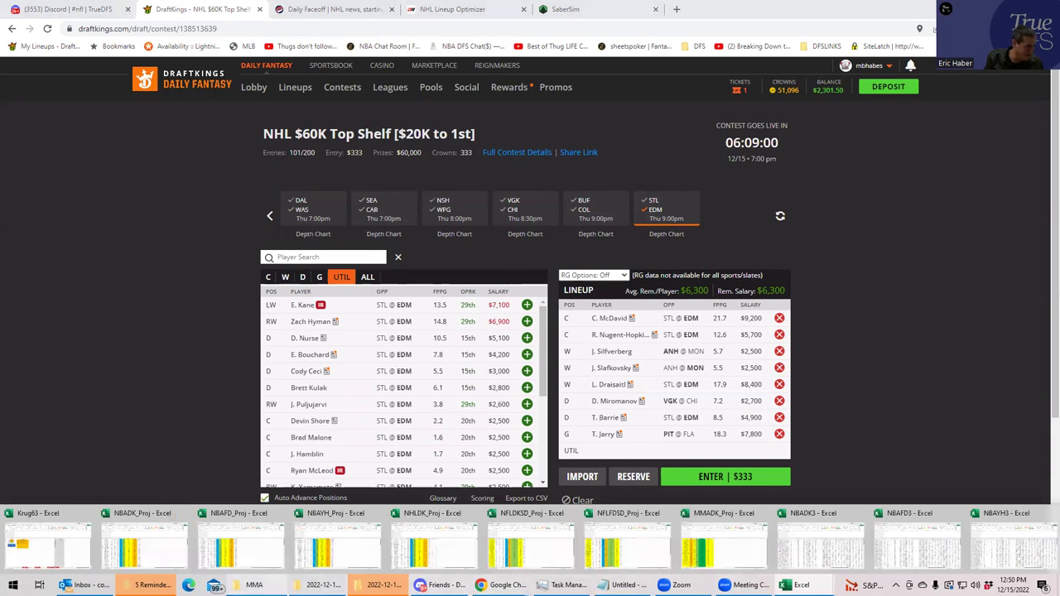
left_click(421, 547)
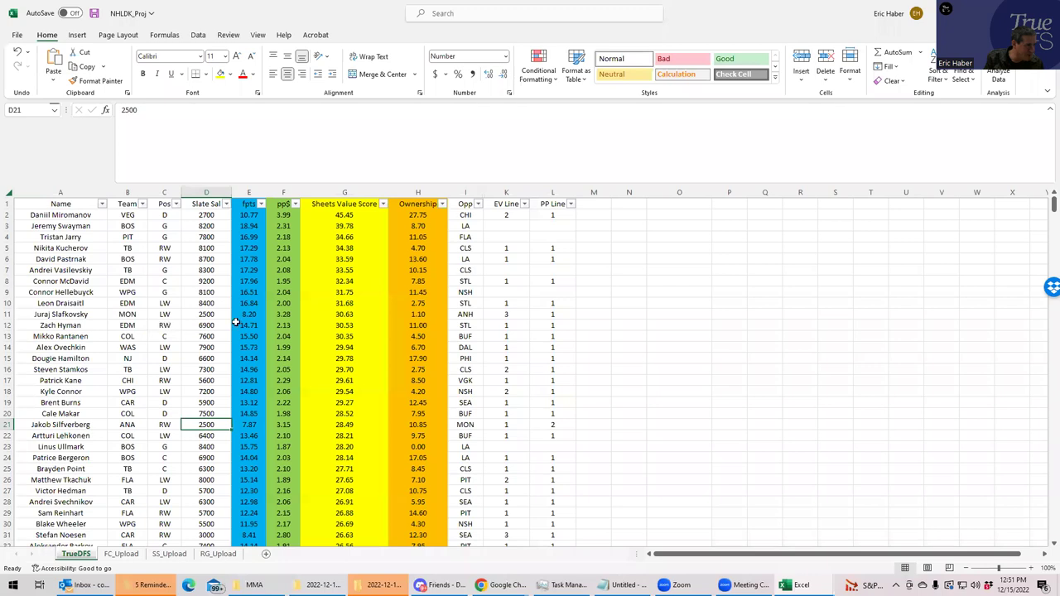
left_click(164, 325)
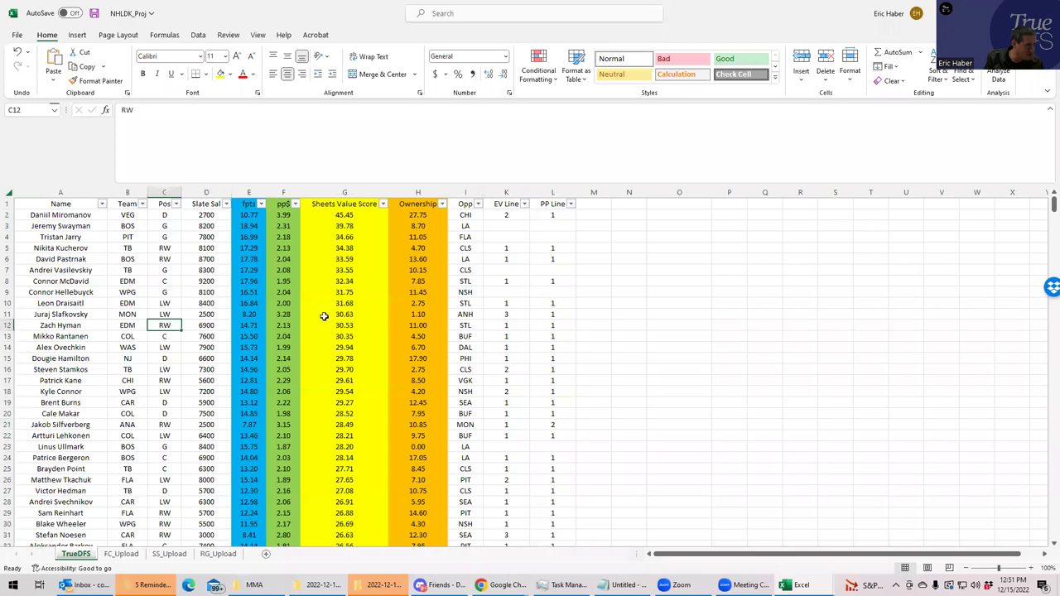
left_click(165, 513)
left_click(164, 534)
left_click(168, 303)
left_click(157, 326)
- Return to the DraftKings contest and add Edmonton winger Zach Hyman to the UTIL spot
key("alt+Tab")
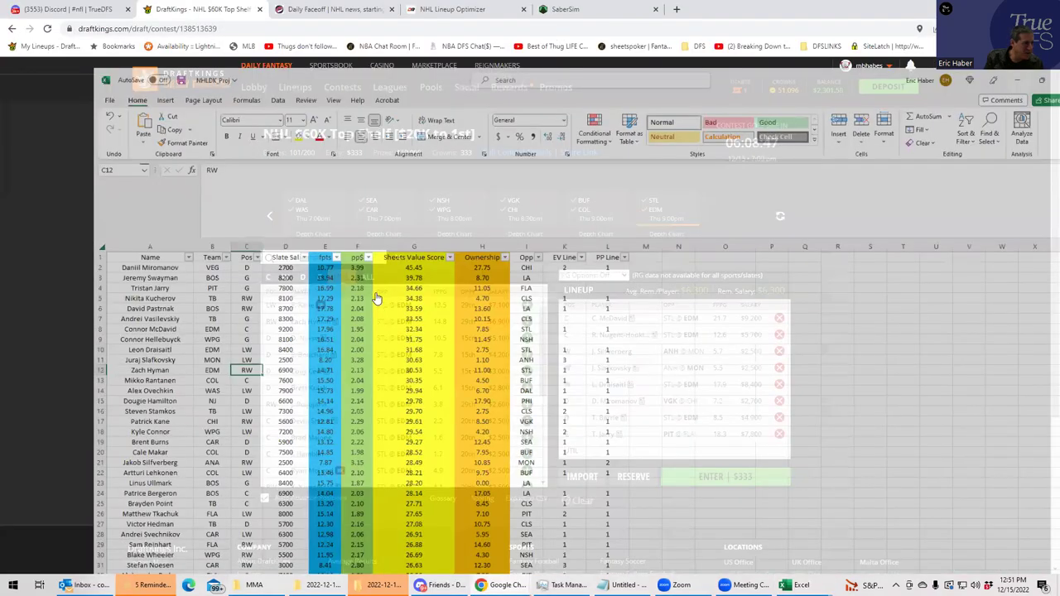
key("alt+Tab")
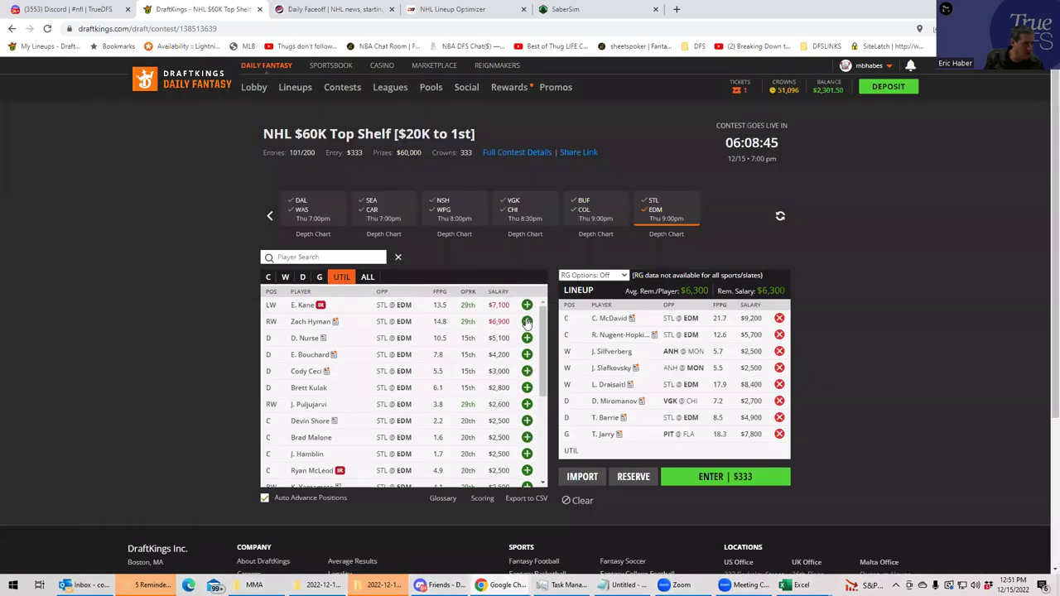
left_click(527, 322)
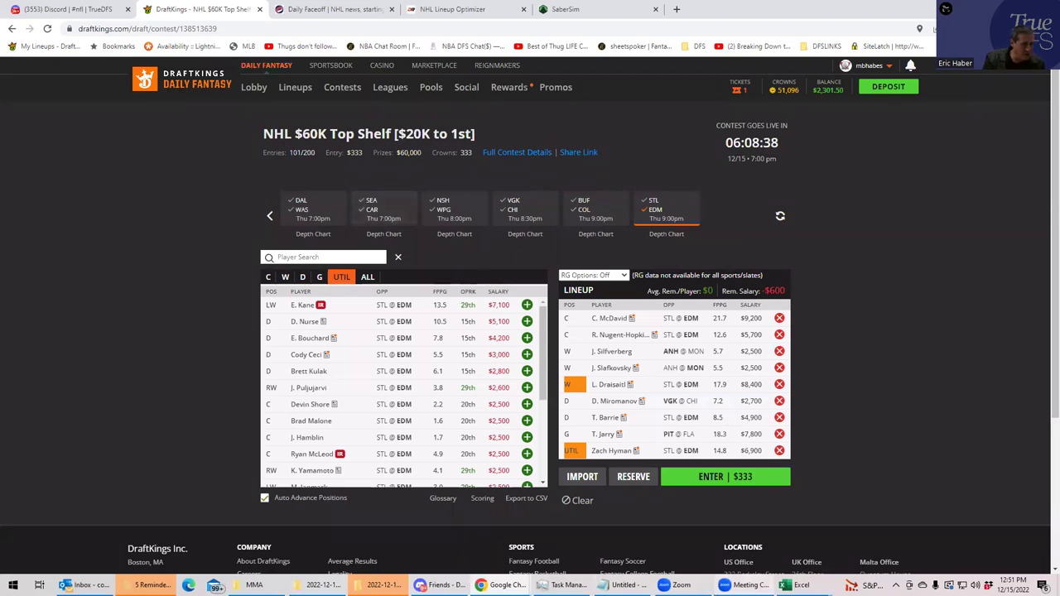
- In the NHLDK_Proj workbook, check the power-play lines of McDavid, Draisaitl, Hyman and Nugent Hopkins, plus Nugent Hopkins' even-strength line
mouse_move(794, 585)
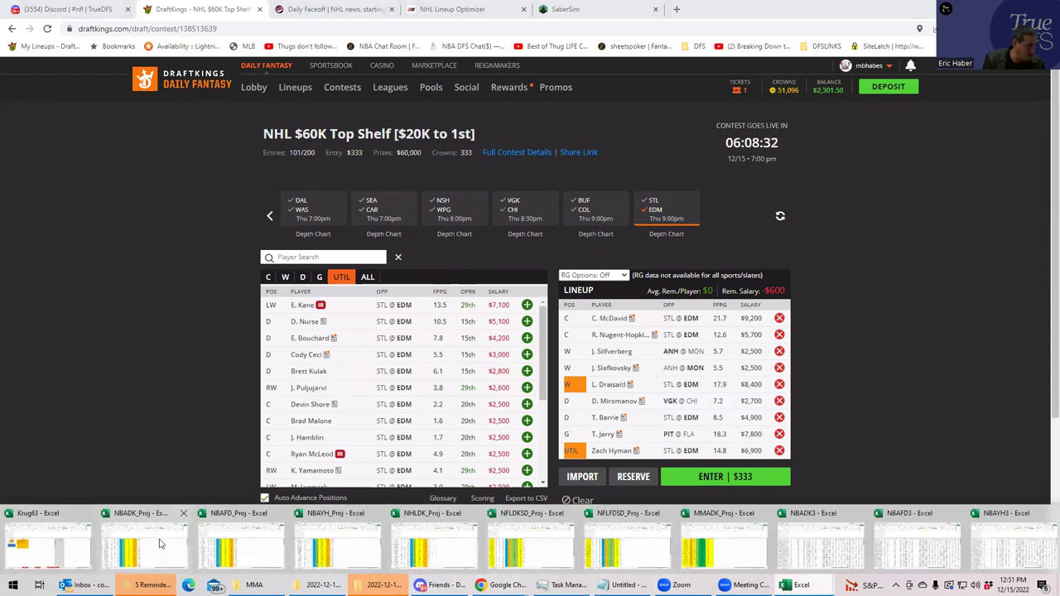
left_click(443, 545)
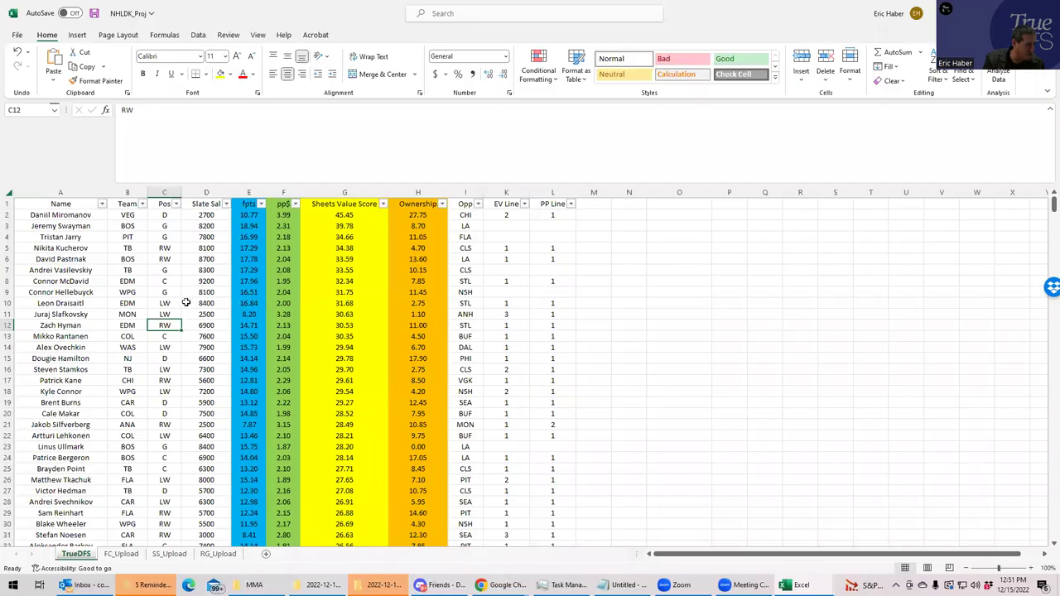
left_click(554, 282)
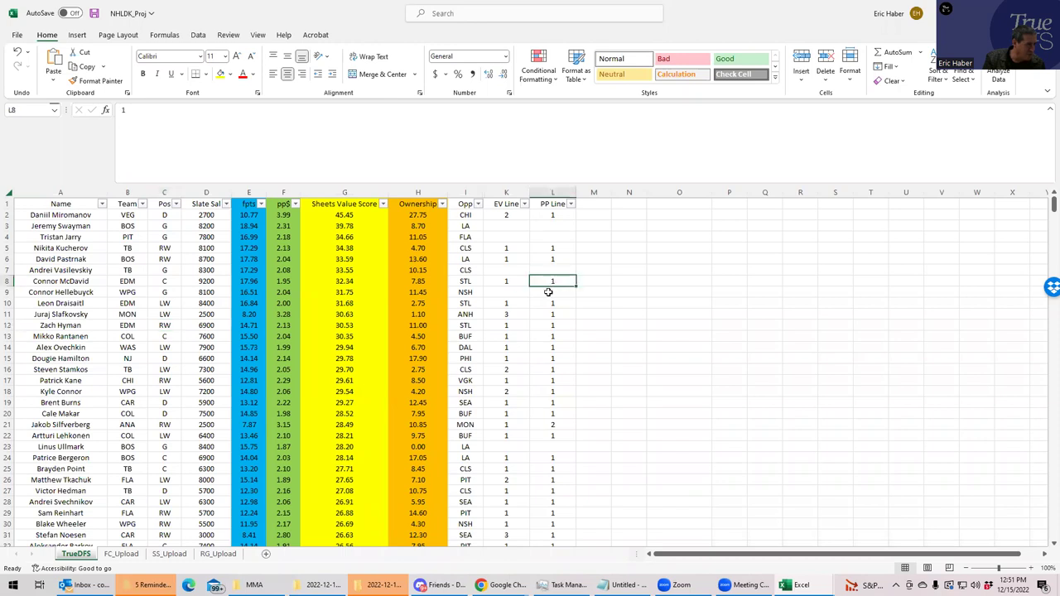
left_click(555, 303)
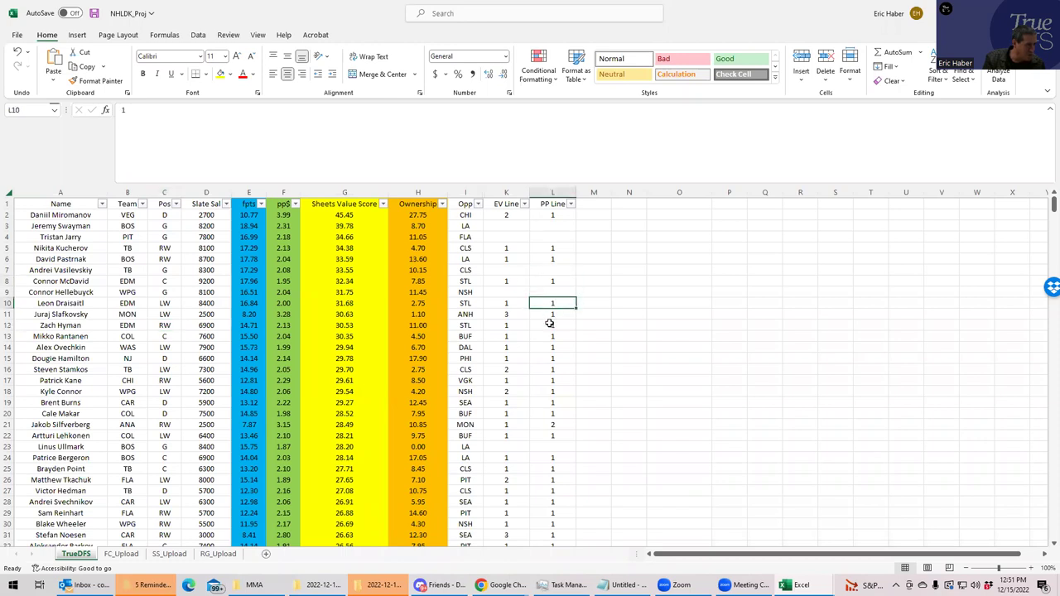
left_click(555, 327)
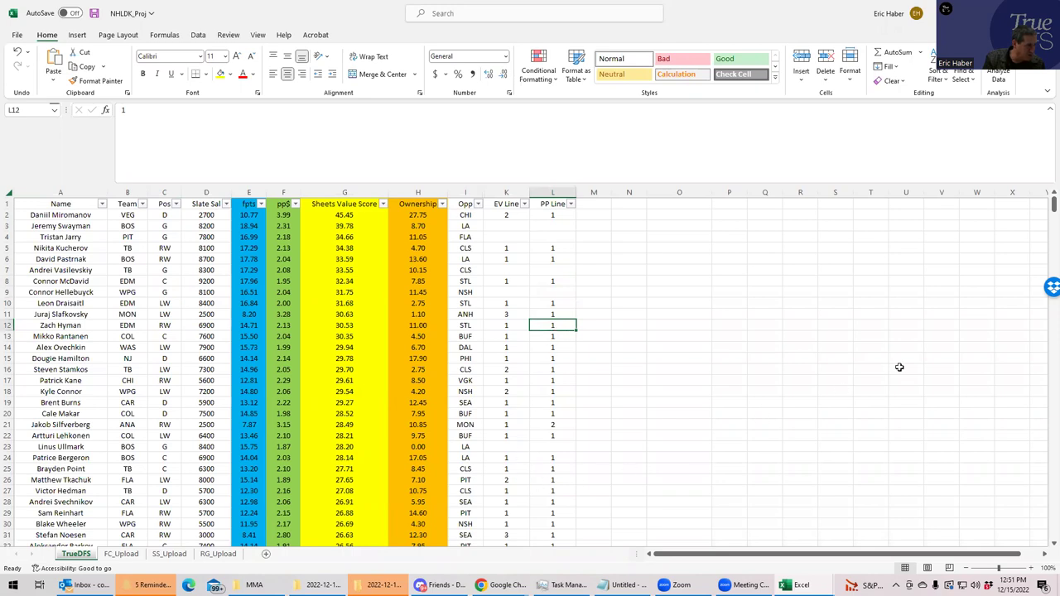
left_click_drag(1046, 207, 1045, 215)
left_click(548, 449)
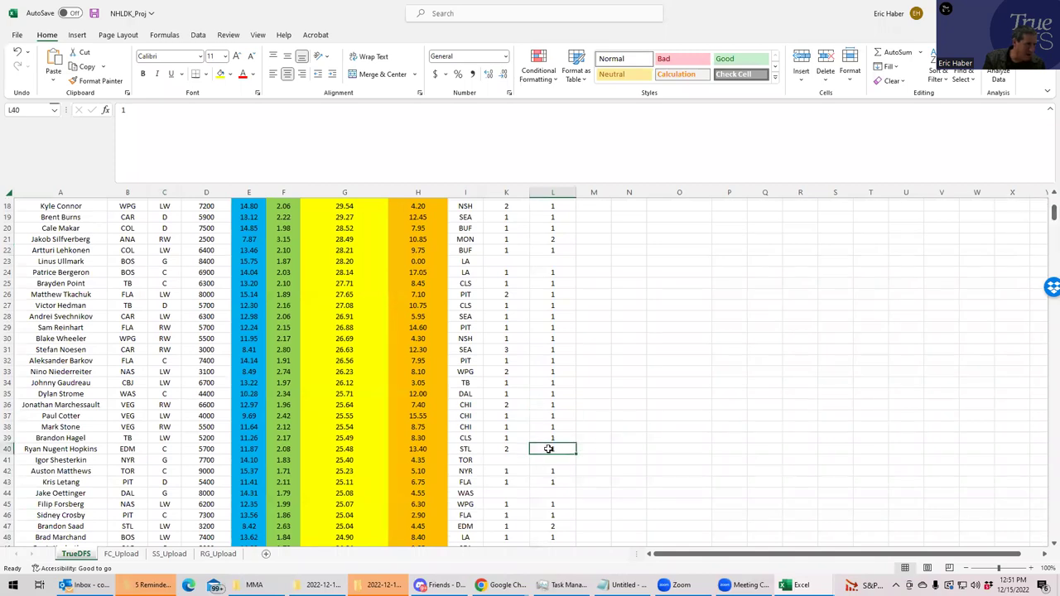
left_click(503, 448)
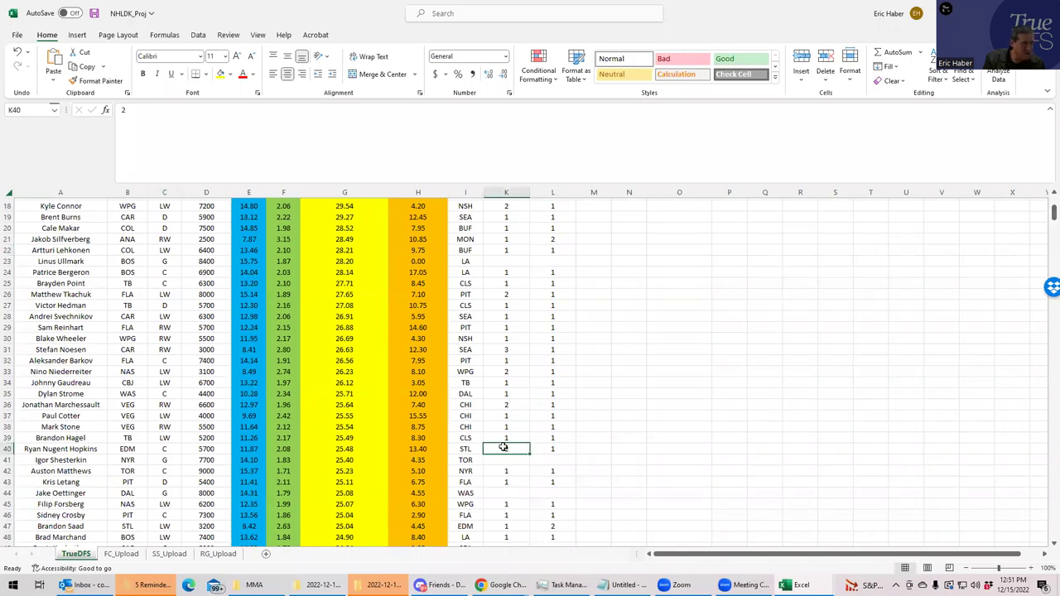
left_click_drag(1045, 205, 1045, 196)
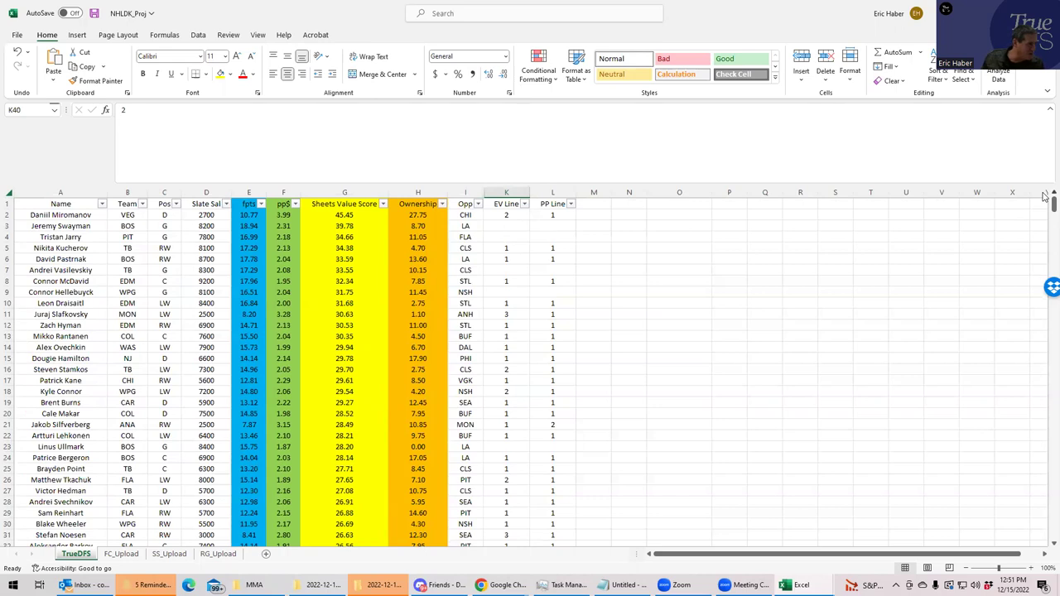
- Review the team entries of the ranked Boston, Colorado and Edmonton players and Juraj Slafkovsky's salary
left_click(128, 446)
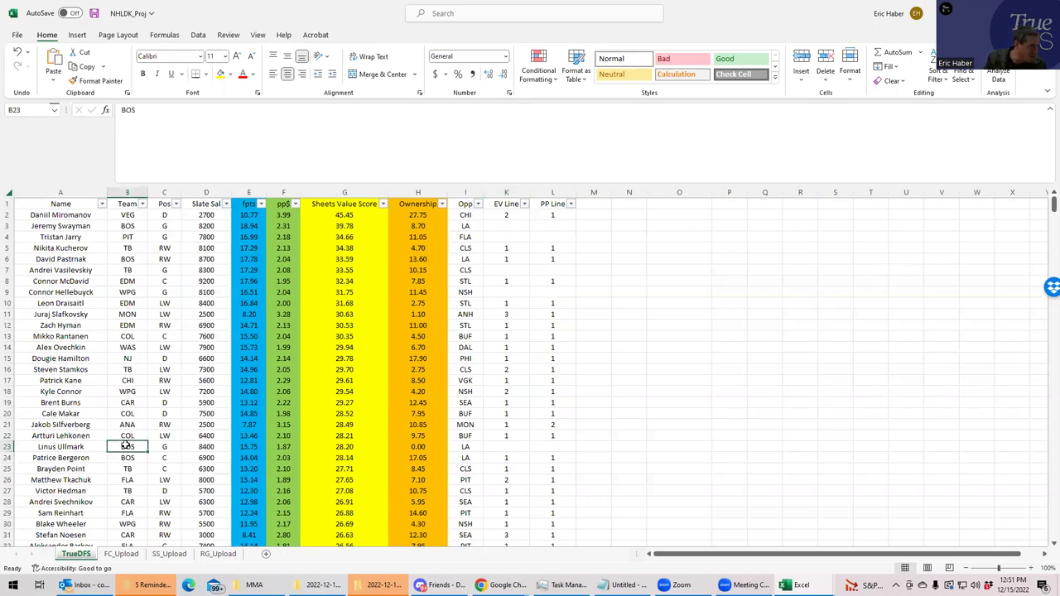
left_click(133, 337)
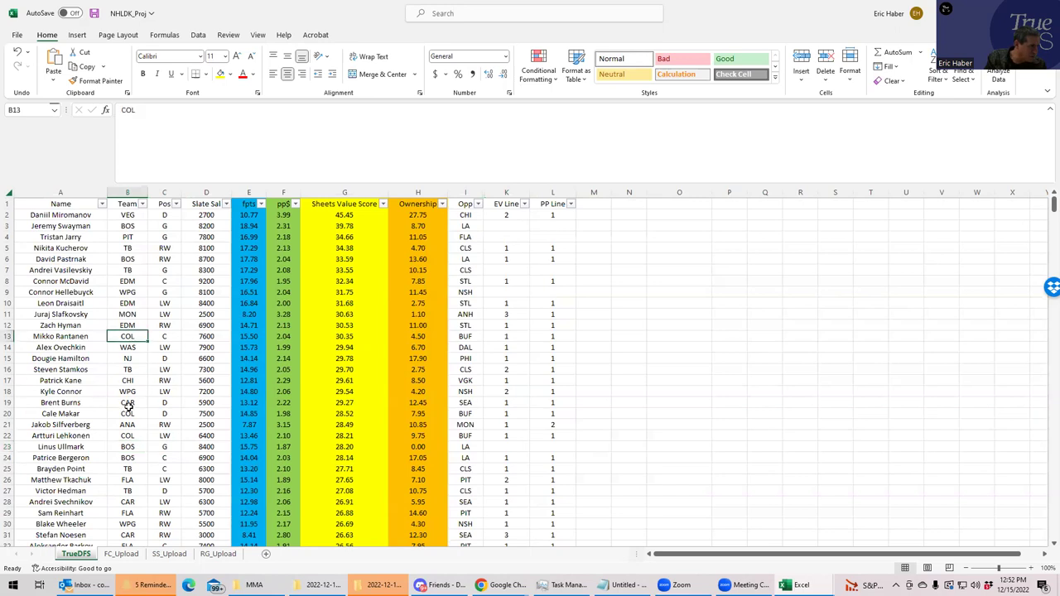
left_click(127, 414)
left_click(129, 281)
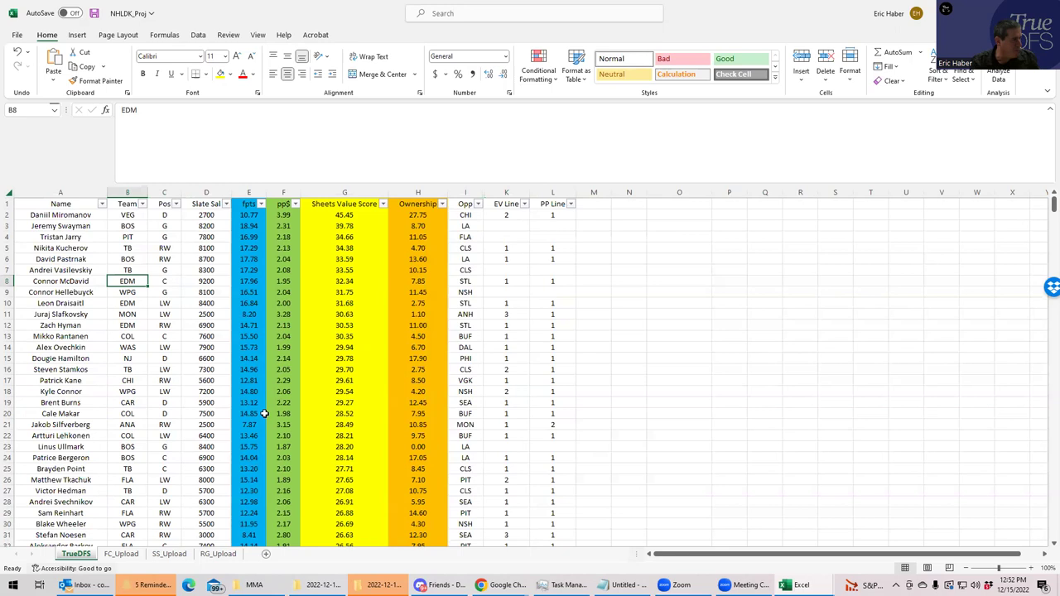
left_click(212, 317)
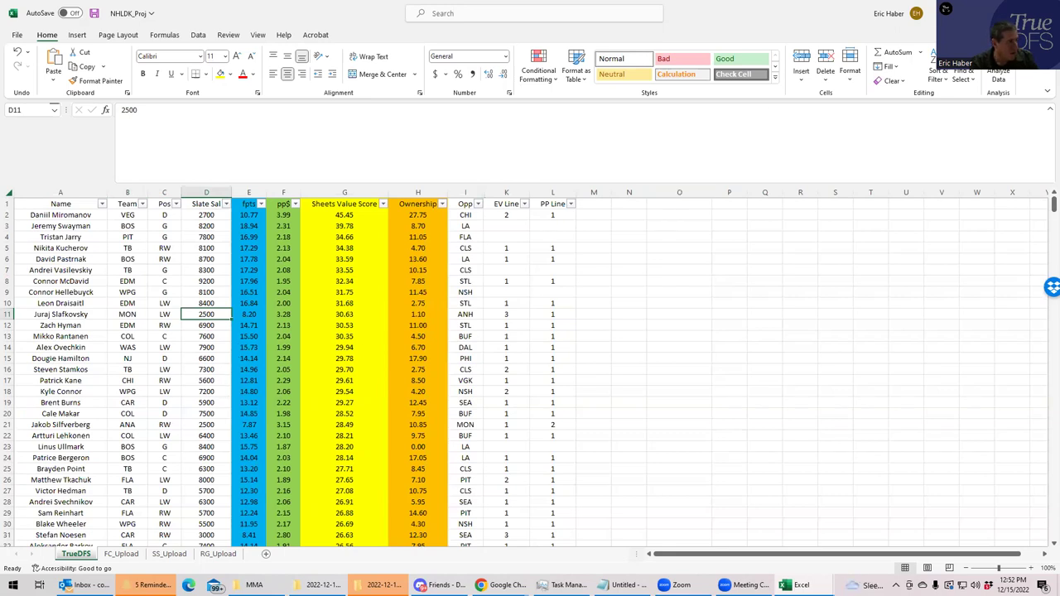
- Return to the DraftKings contest, remove the Edmonton filter and clear the whole lineup
key("alt+Tab")
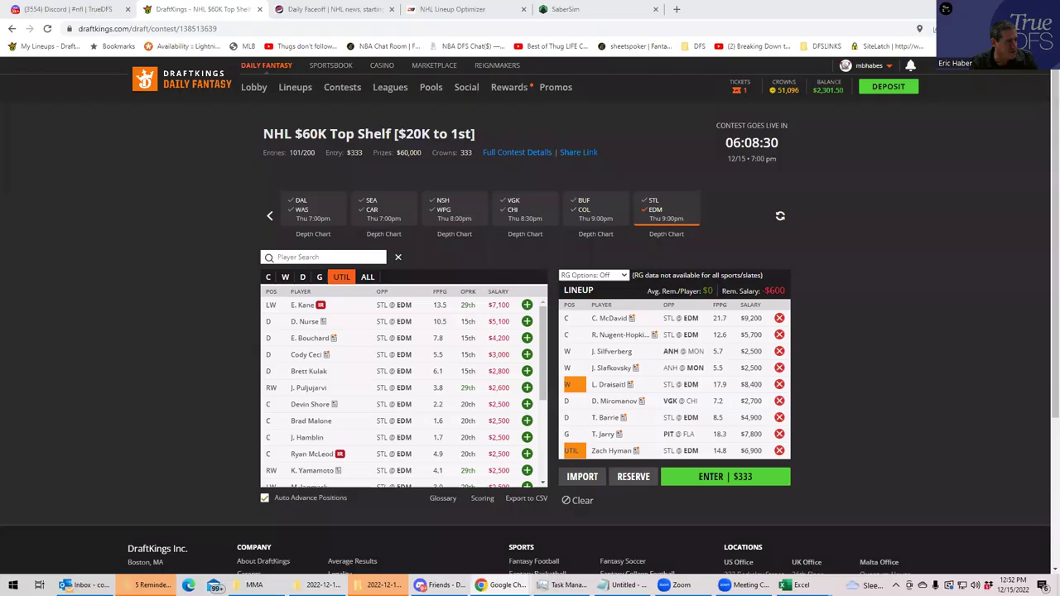
left_click(665, 215)
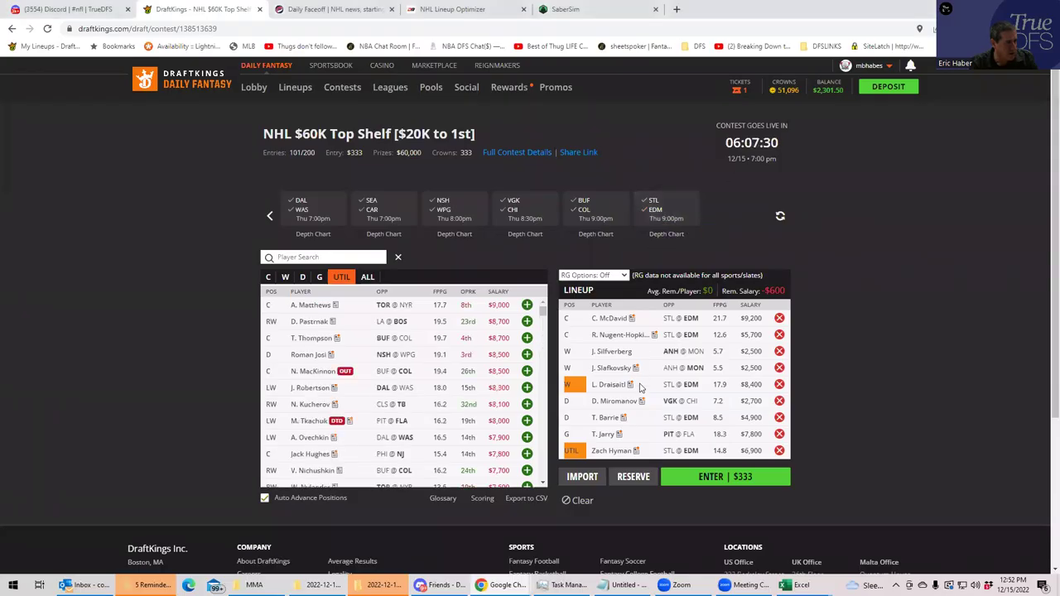
left_click(577, 501)
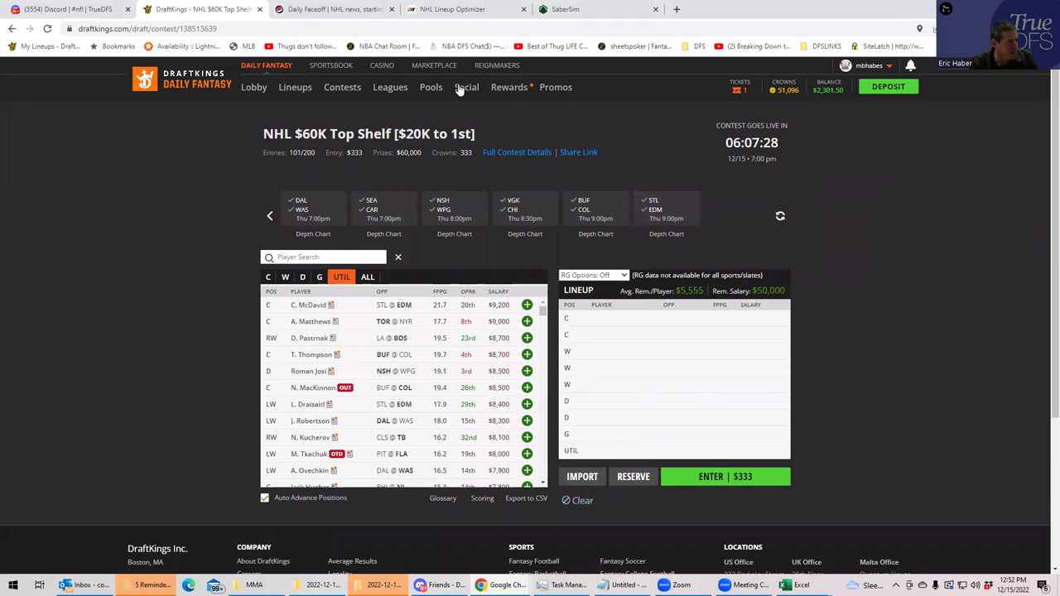
- Switch to SaberSim and load the NHLDK_Sim file from the KrugNHL folder as a custom data upload
left_click(590, 10)
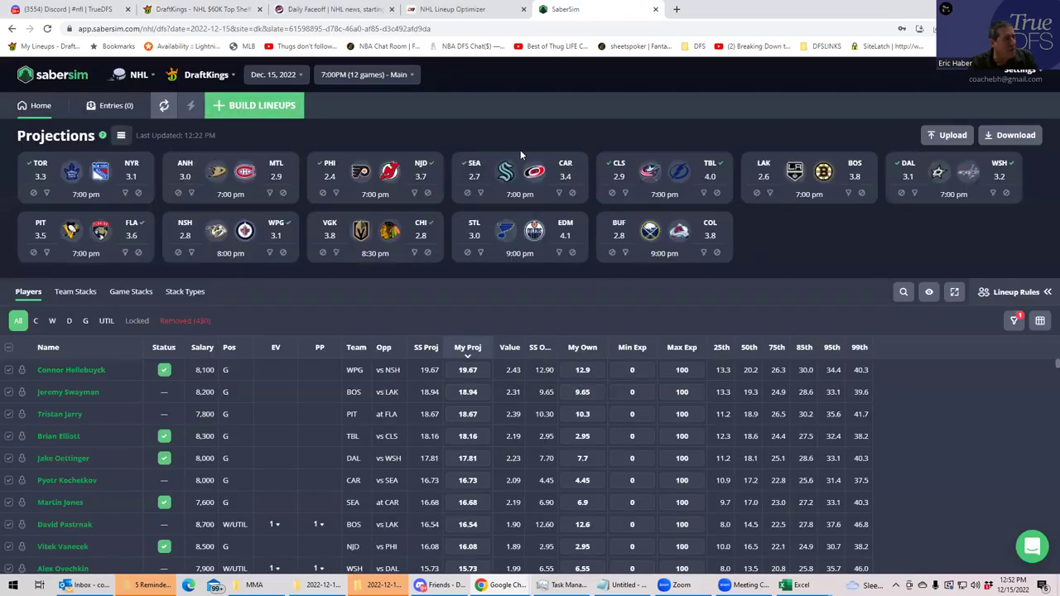
left_click(942, 137)
left_click(654, 145)
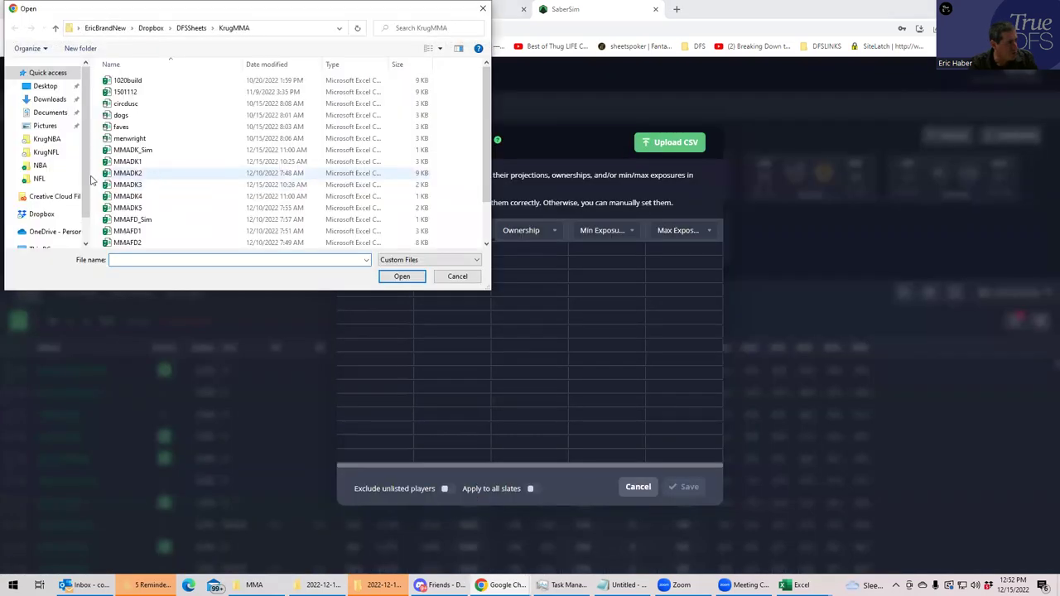
left_click(47, 153)
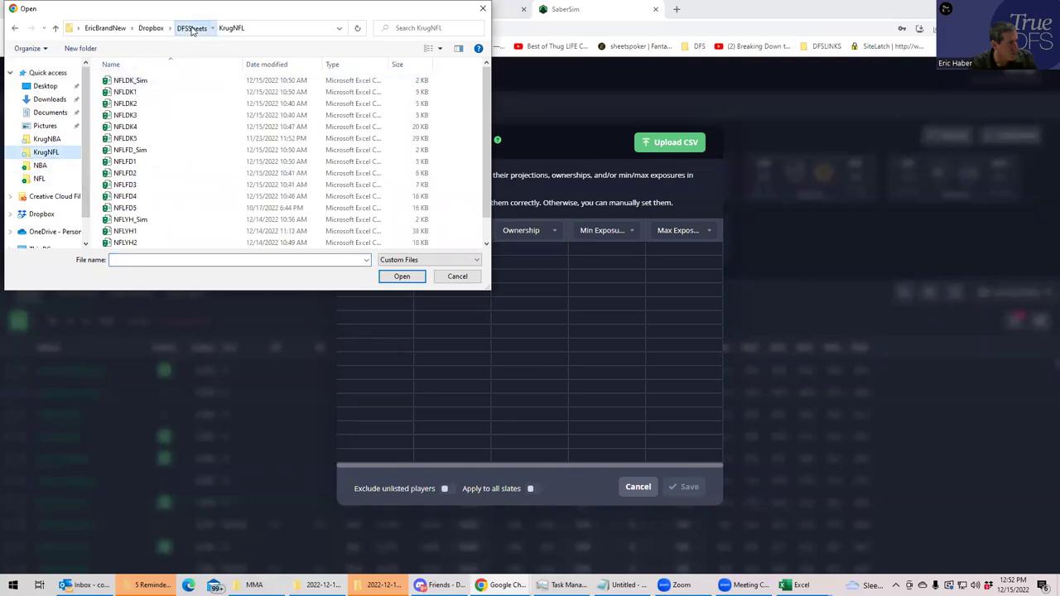
left_click(190, 28)
double_click(129, 162)
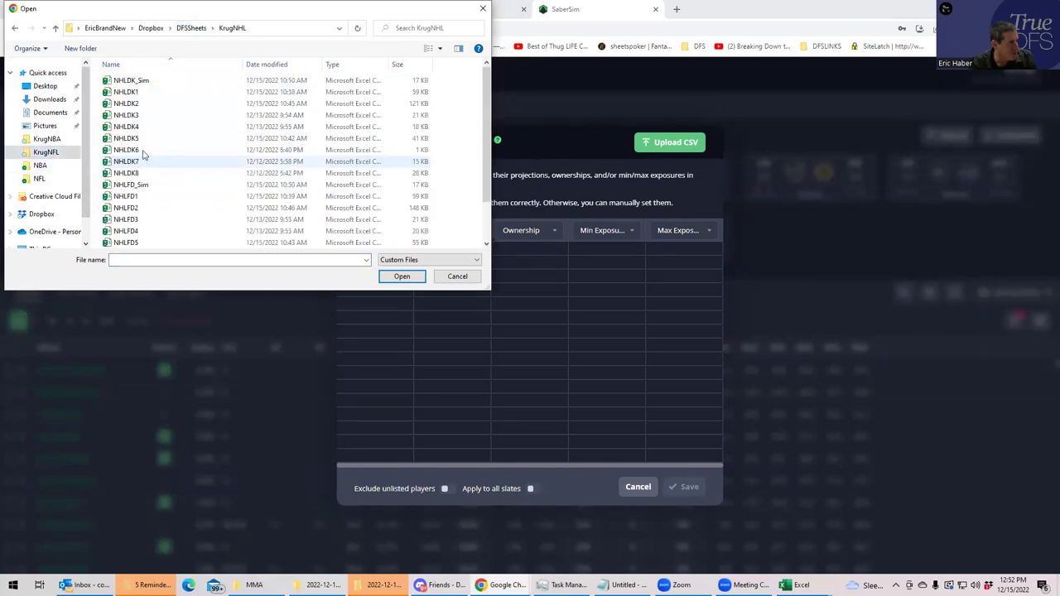
left_click(130, 80)
left_click(402, 278)
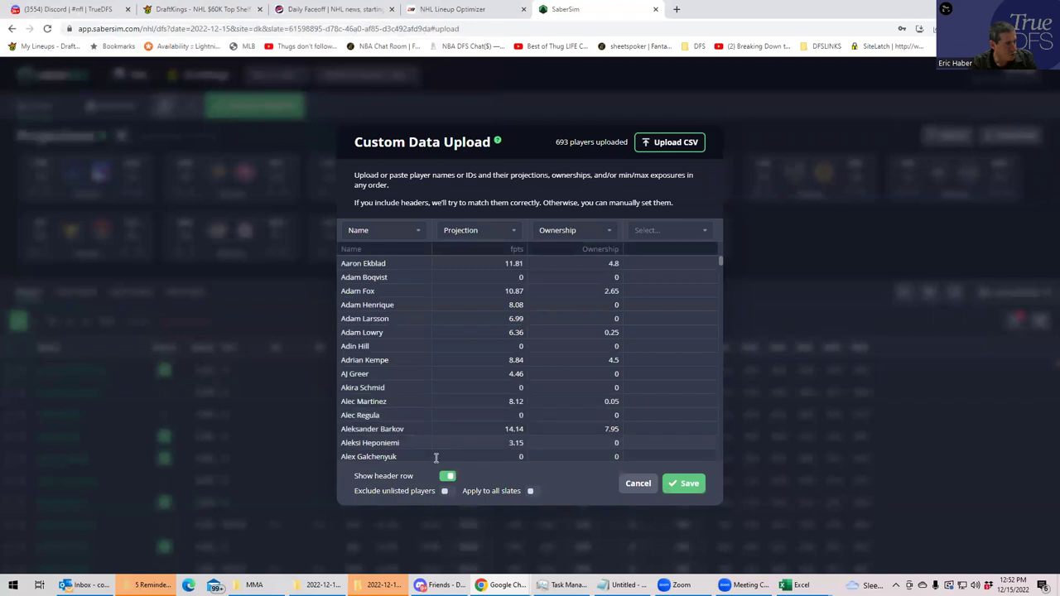
- Exclude unlisted players from the custom data, save it and exclude all out players
left_click(446, 491)
left_click(681, 482)
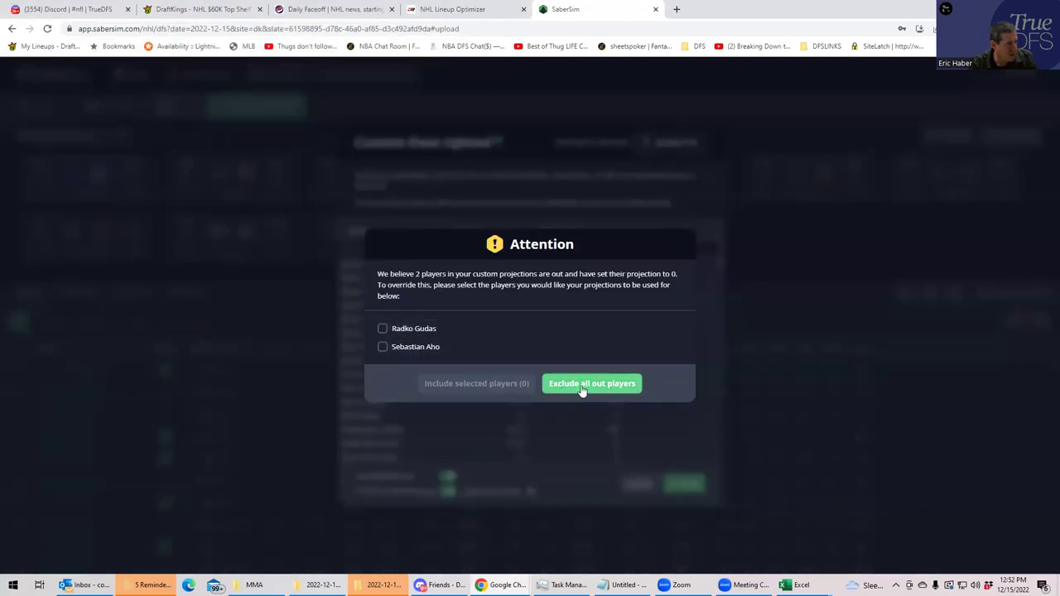
left_click(551, 383)
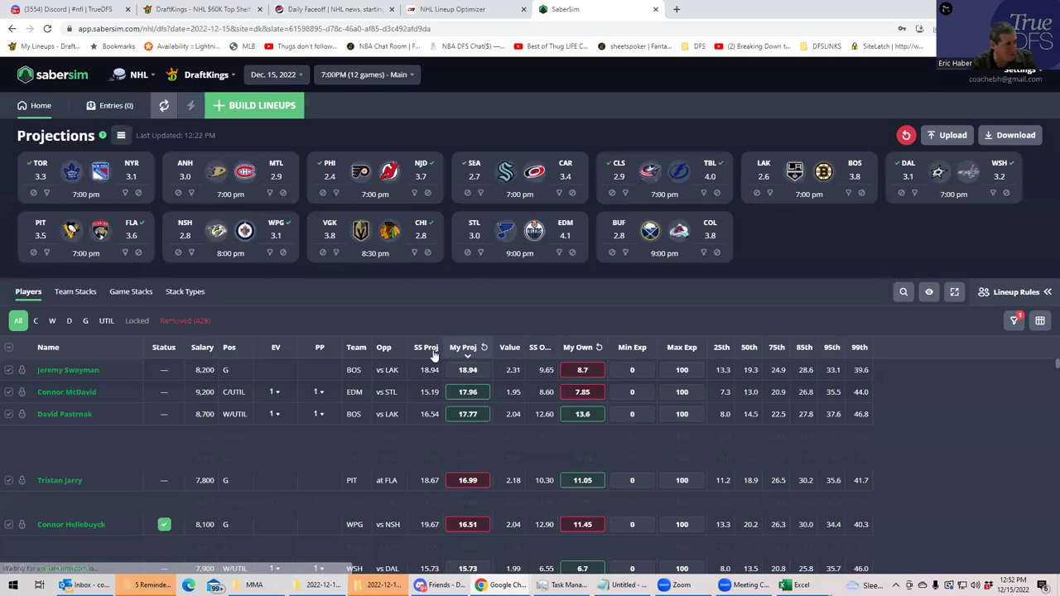
- Set up a new lineup build with 50 lineups and the 20-max entry limit
left_click(238, 110)
left_click(365, 307)
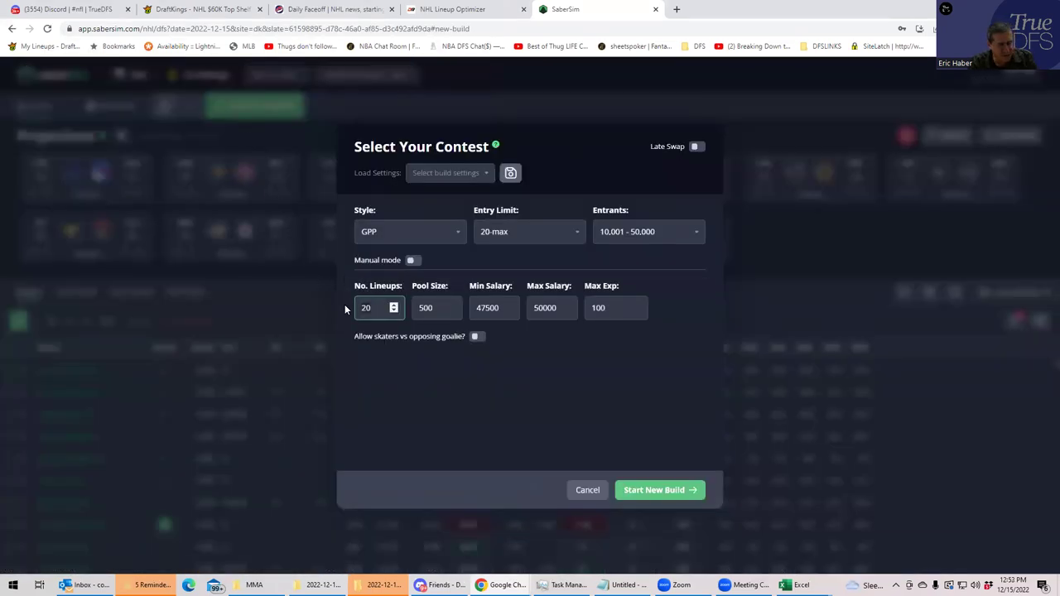
key("BackSpace")
key("BackSpace")
type("50")
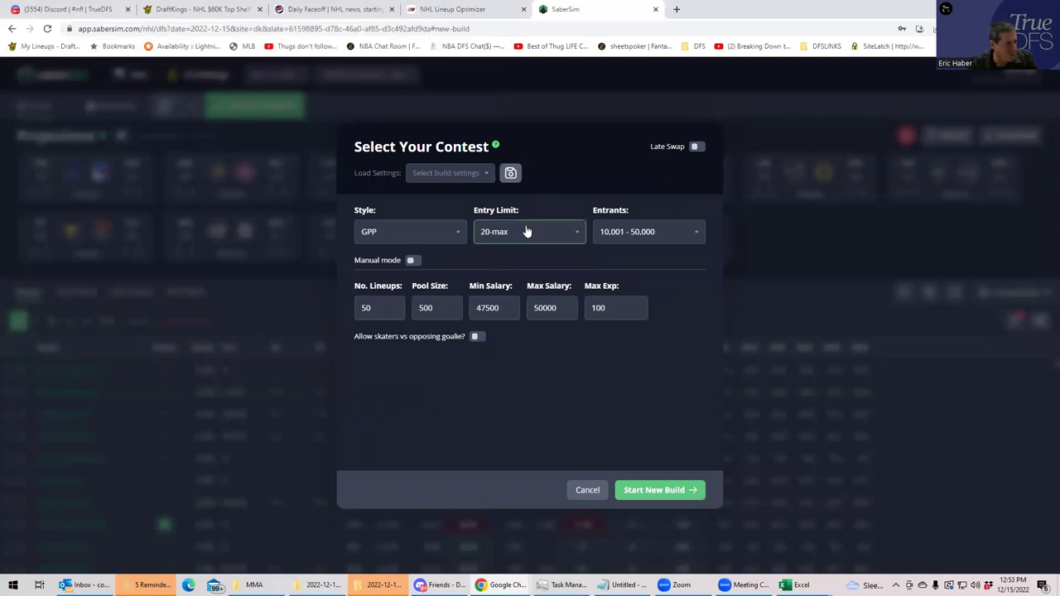
left_click(525, 232)
left_click(502, 303)
- Look over the manual mode sliders, turn manual mode back off and start the new build
left_click(412, 260)
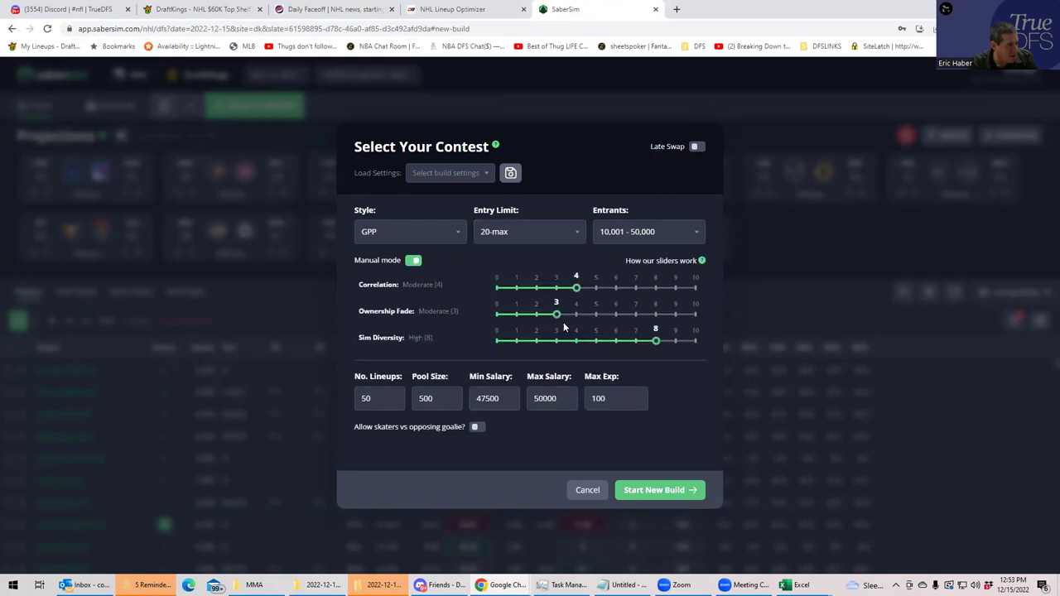
left_click(412, 260)
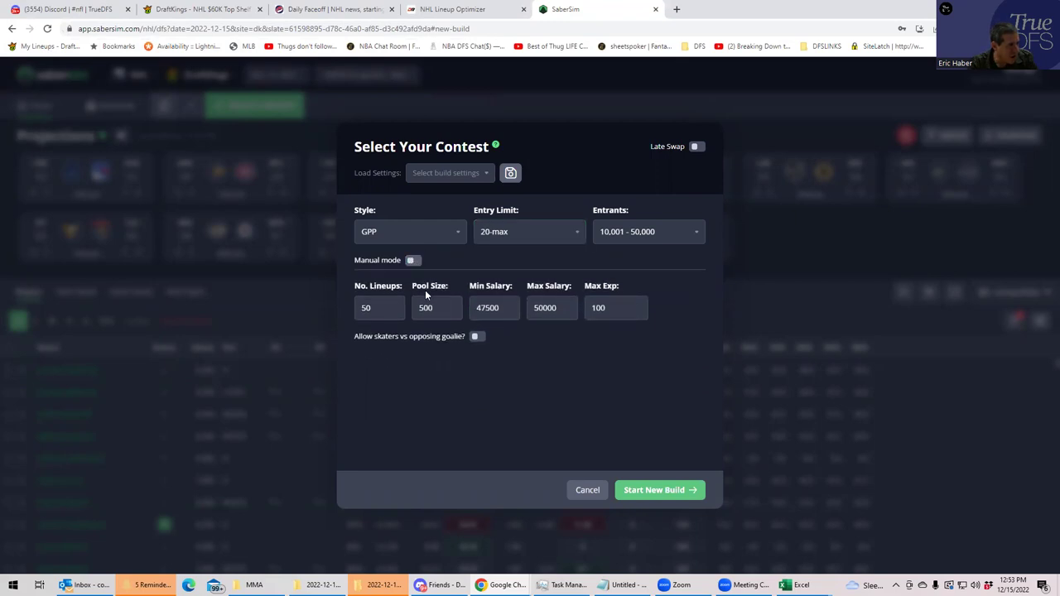
left_click(635, 490)
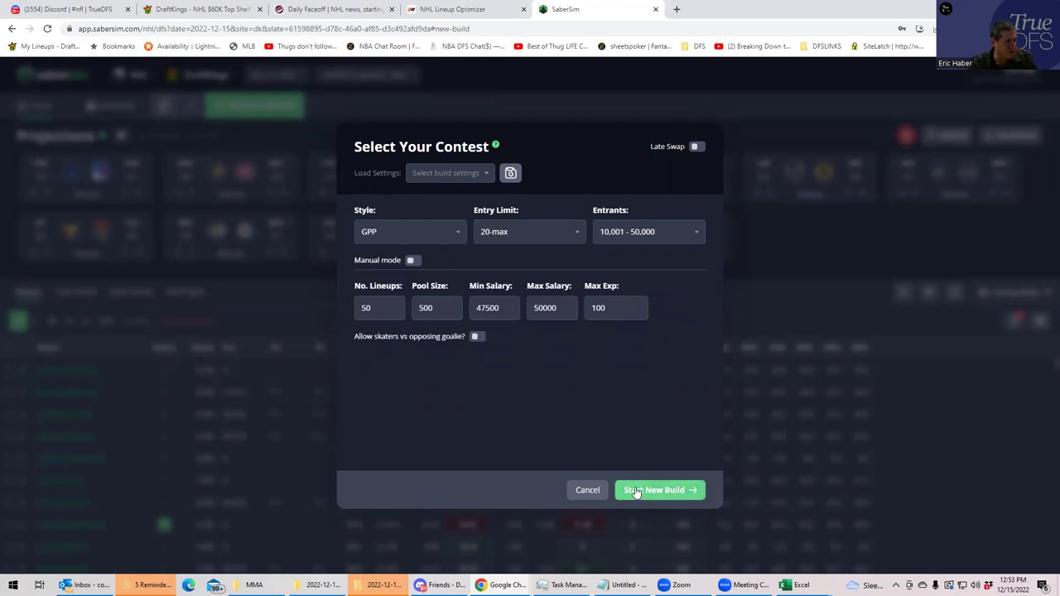